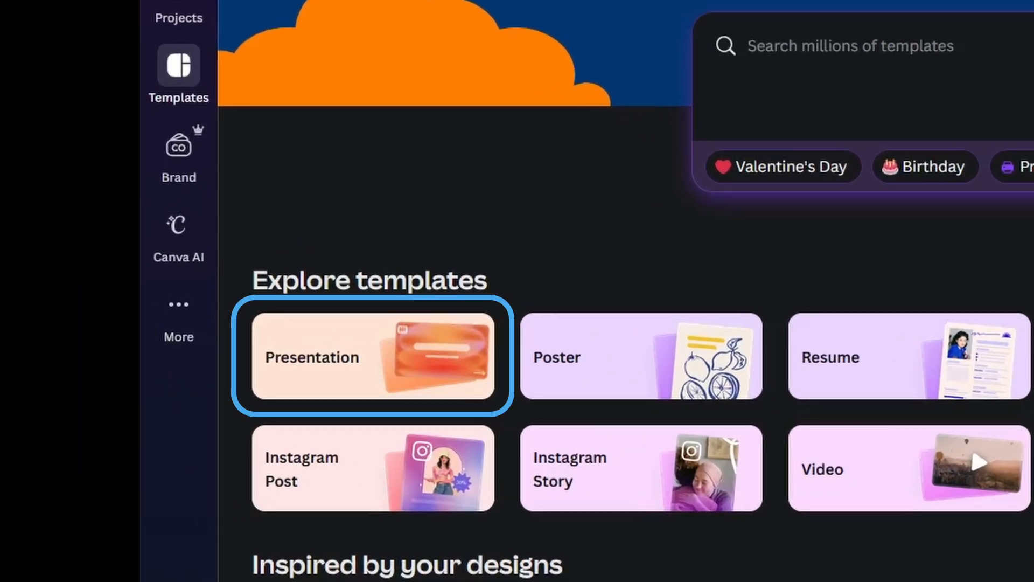
Browse the Presentation templates to see the available designs.
click(415, 380)
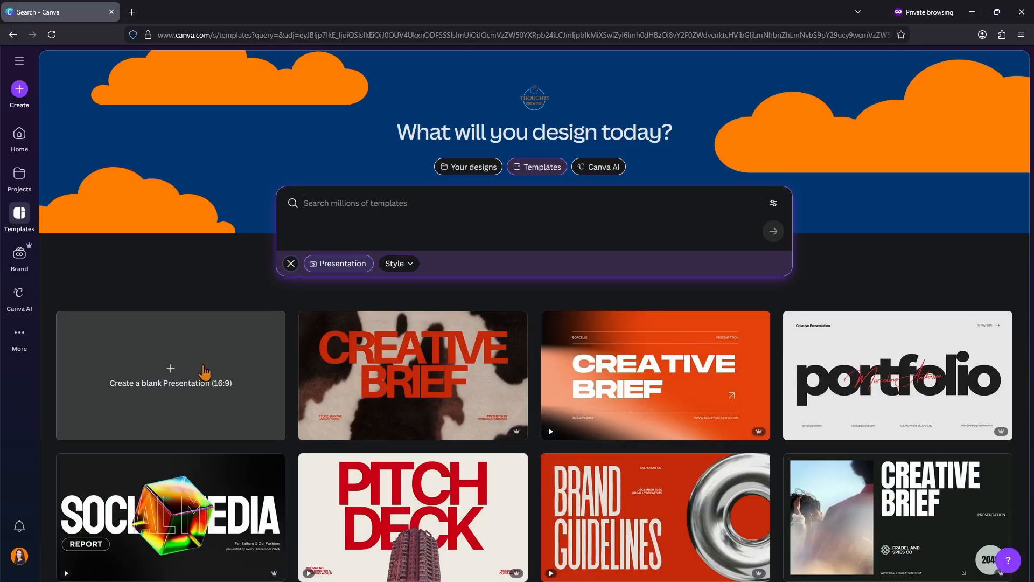
scroll(295, 355, down, 5)
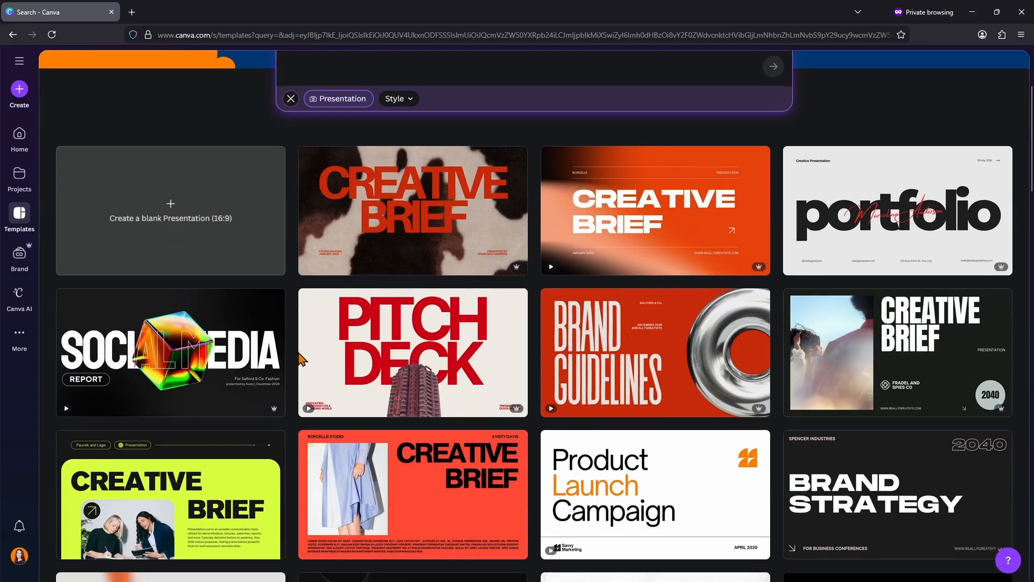
scroll(301, 362, down, 7)
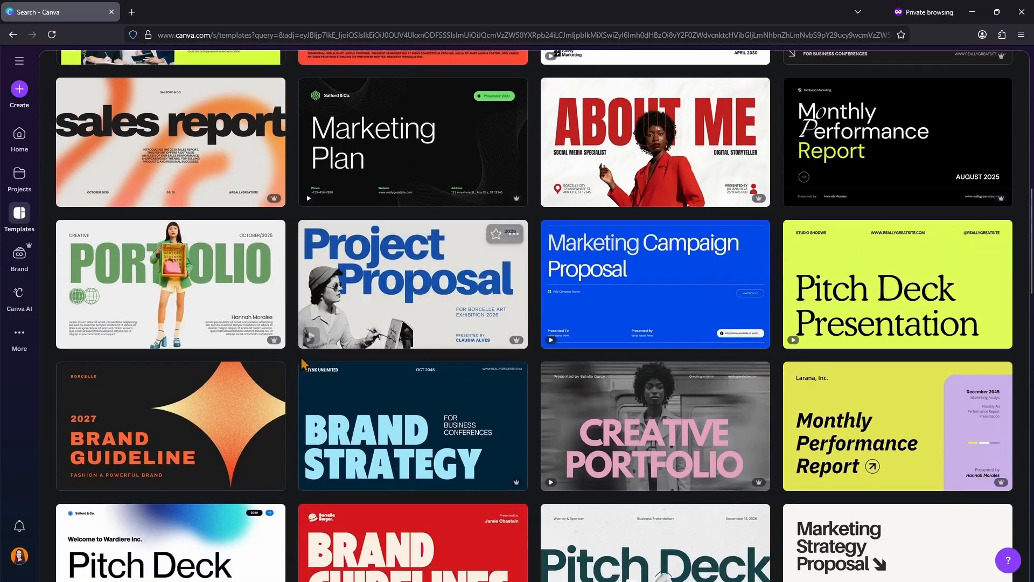
scroll(303, 366, down, 11)
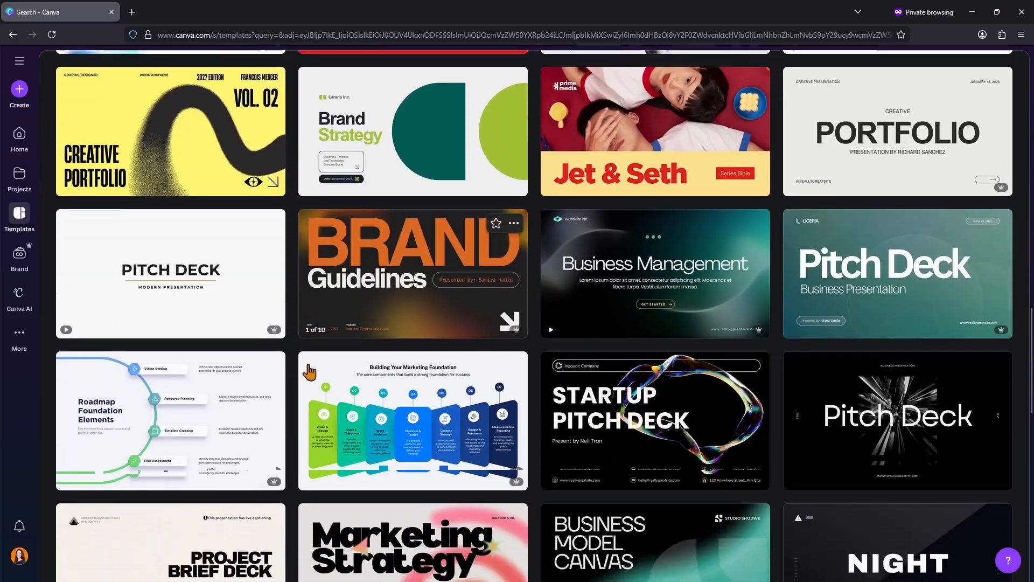
scroll(310, 371, down, 5)
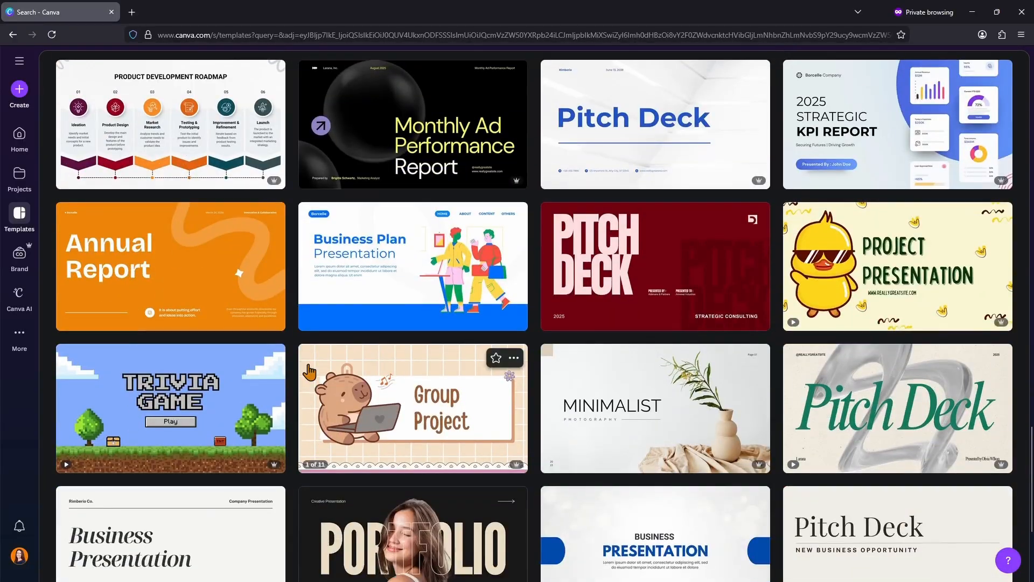
scroll(309, 371, down, 4)
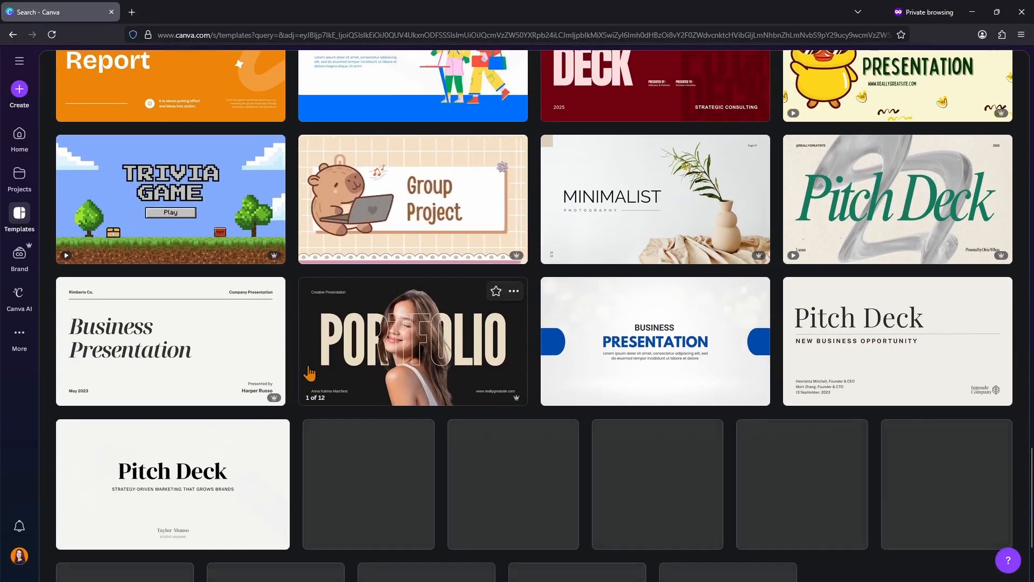
scroll(310, 371, up, 7)
scroll(309, 372, up, 20)
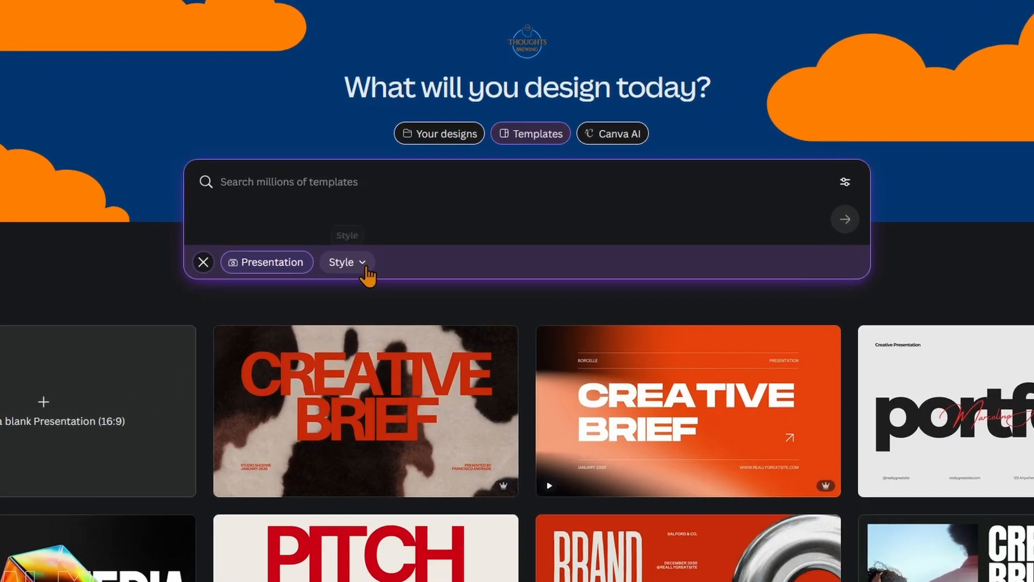
Filter the presentation templates by the Creative style, look through them, and clear the filters.
click(411, 264)
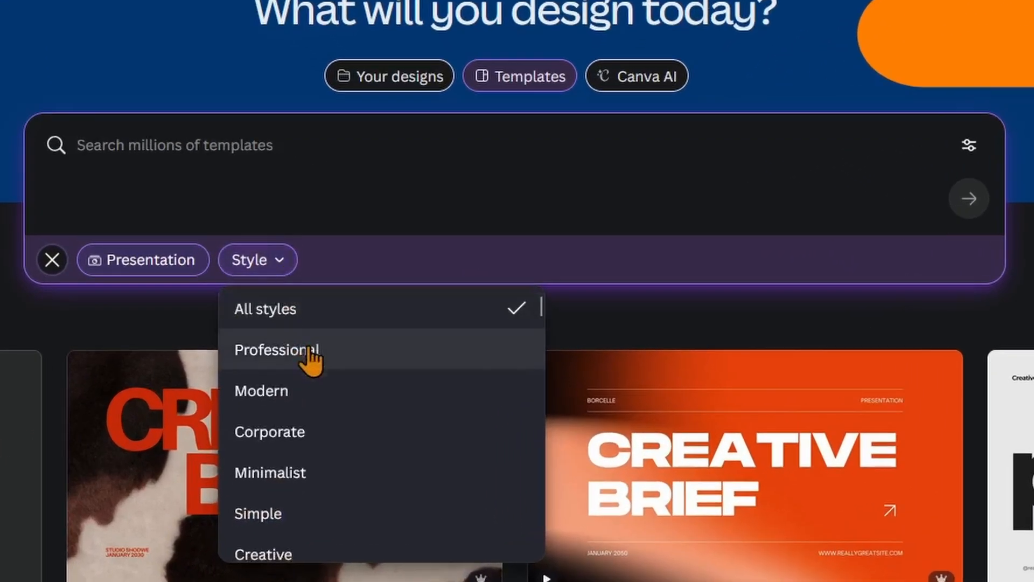
scroll(311, 360, down, 3)
click(312, 439)
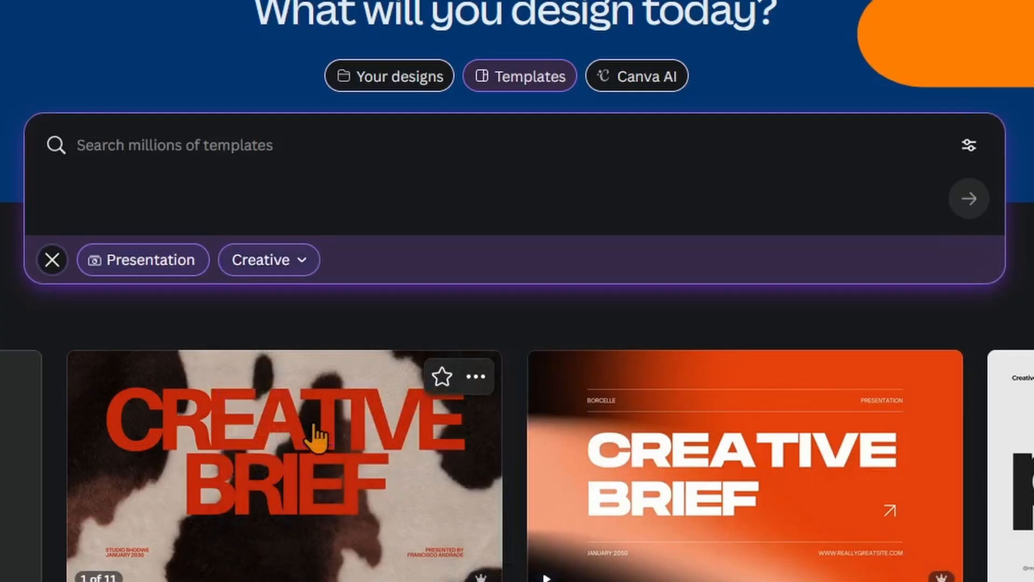
scroll(86, 417, down, 5)
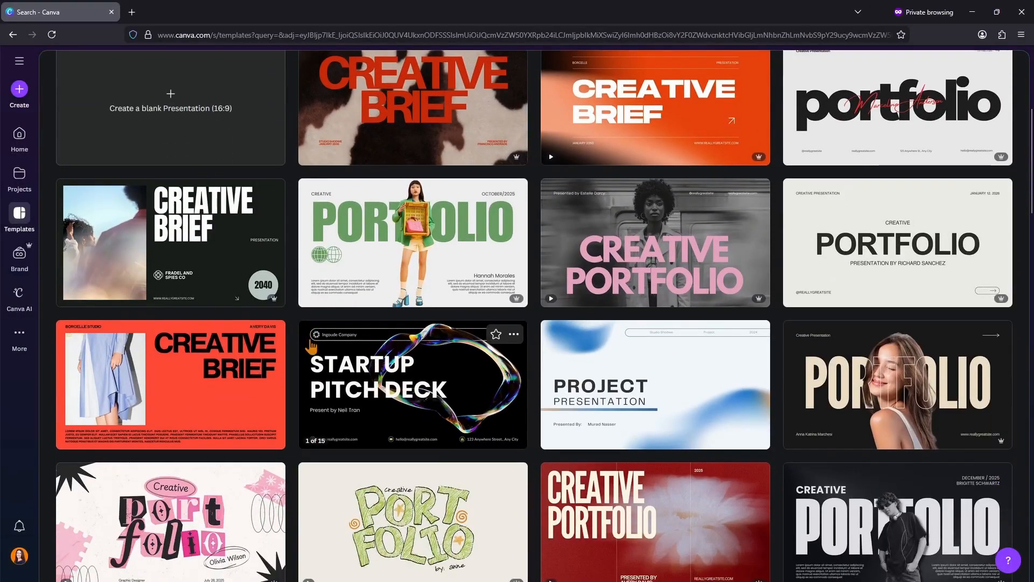
scroll(309, 348, down, 3)
scroll(307, 348, up, 10)
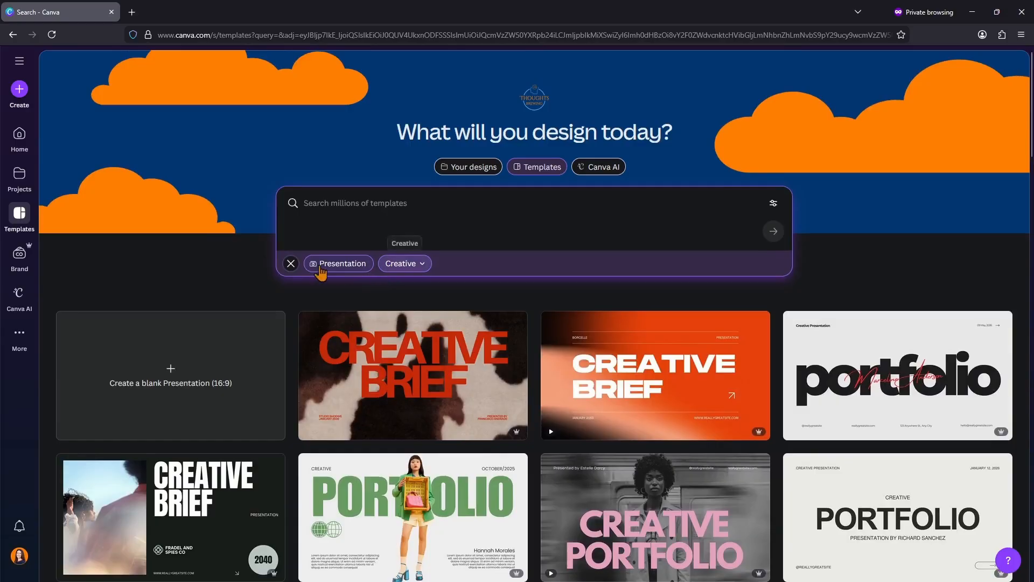
click(291, 263)
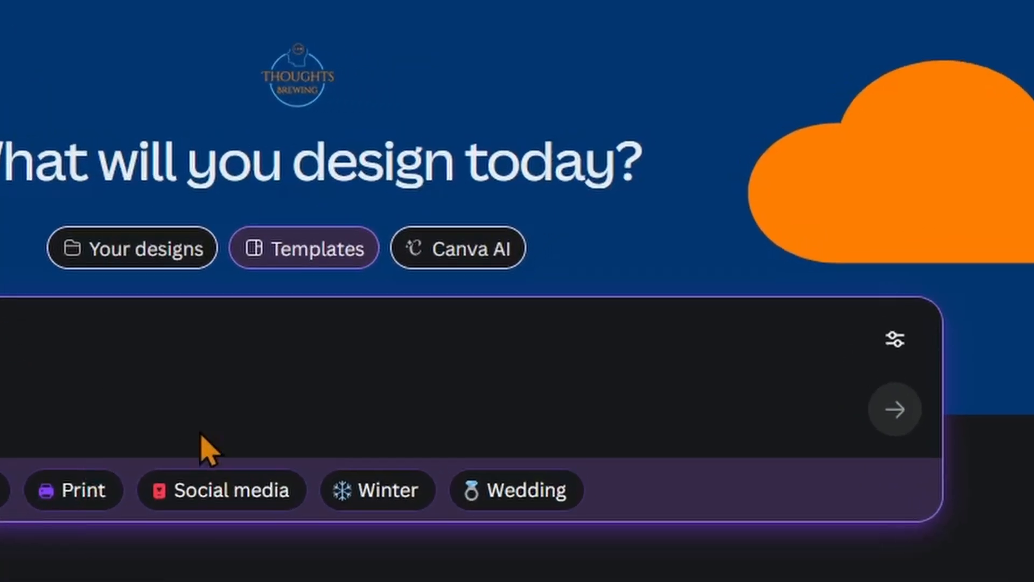
Switch to Canva AI and choose Design with Presentation as the type to generate.
click(492, 265)
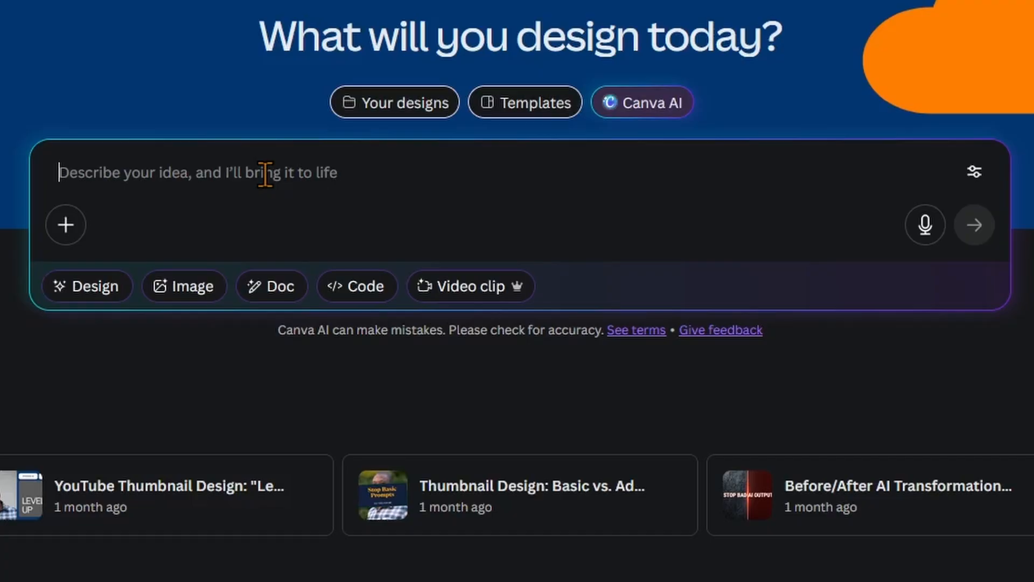
click(91, 297)
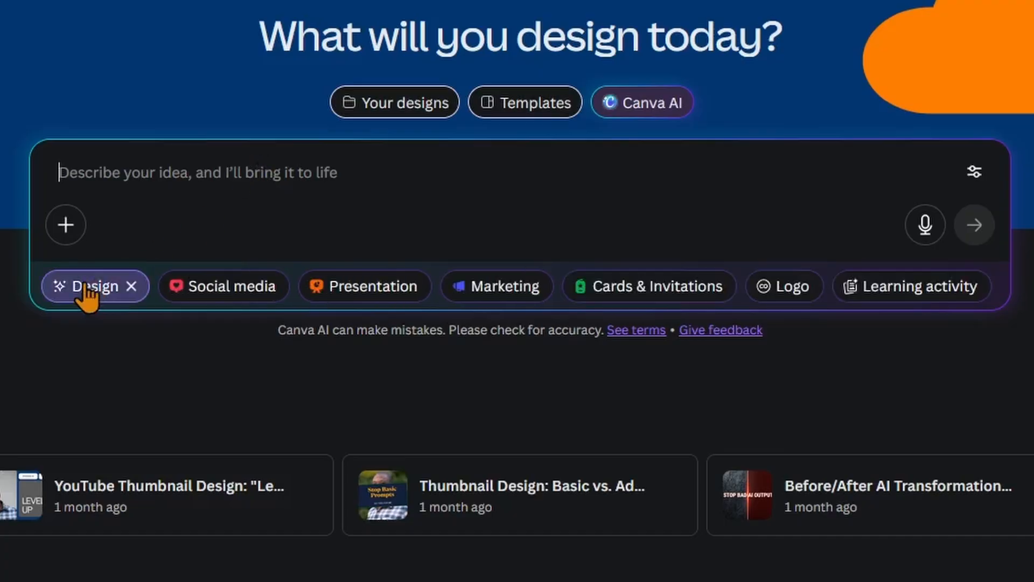
click(354, 291)
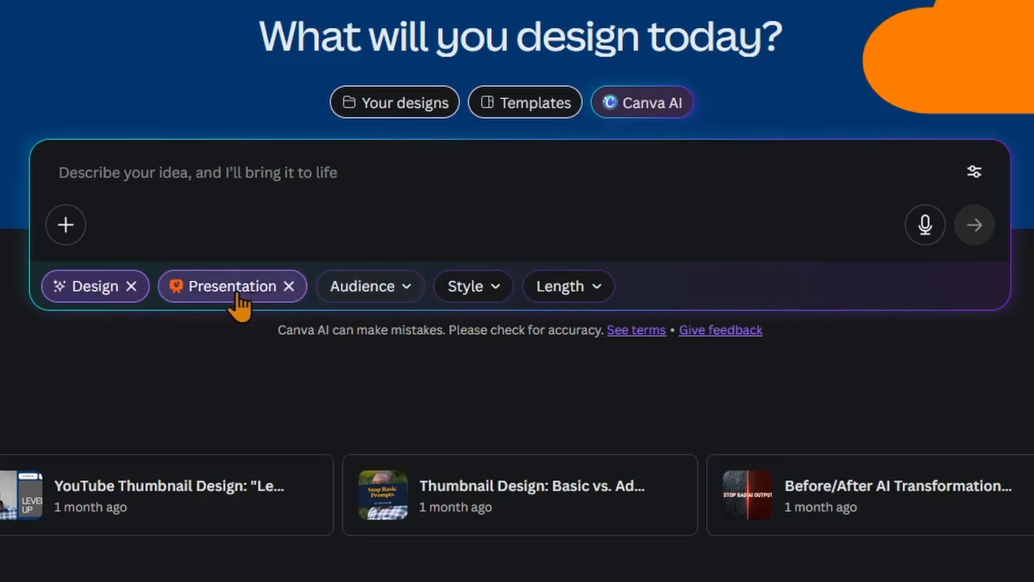
Set the presentation's audience to Professional.
click(406, 288)
scroll(354, 521, down, 3)
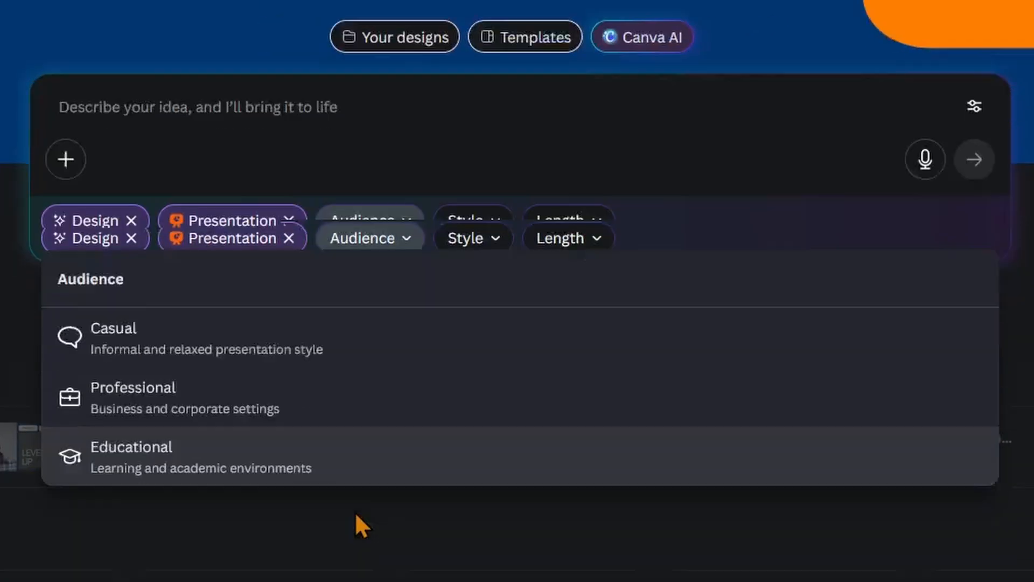
scroll(339, 458, up, 3)
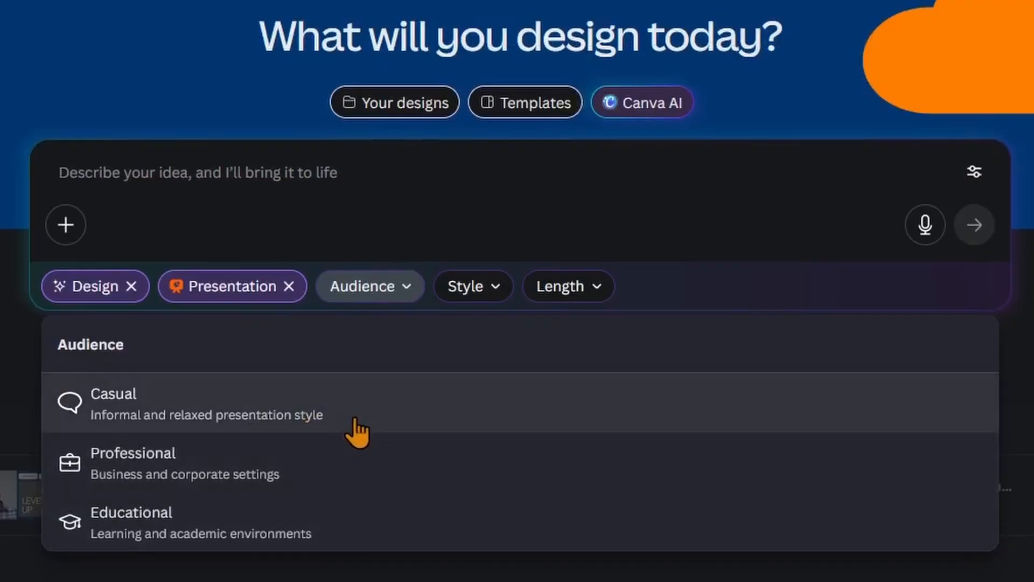
click(357, 474)
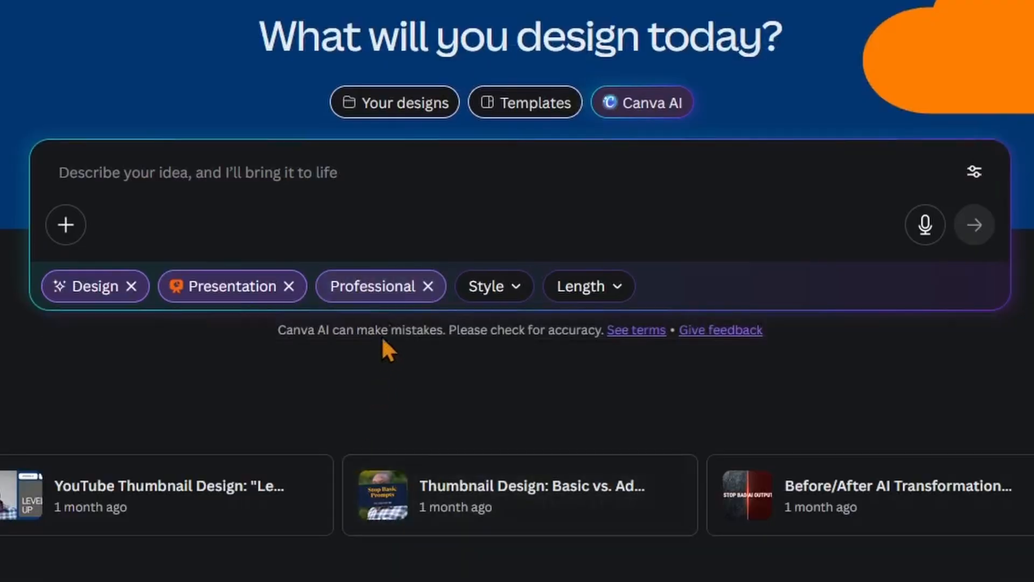
Set the presentation's style to Playful and its length to Short and sharp.
click(517, 285)
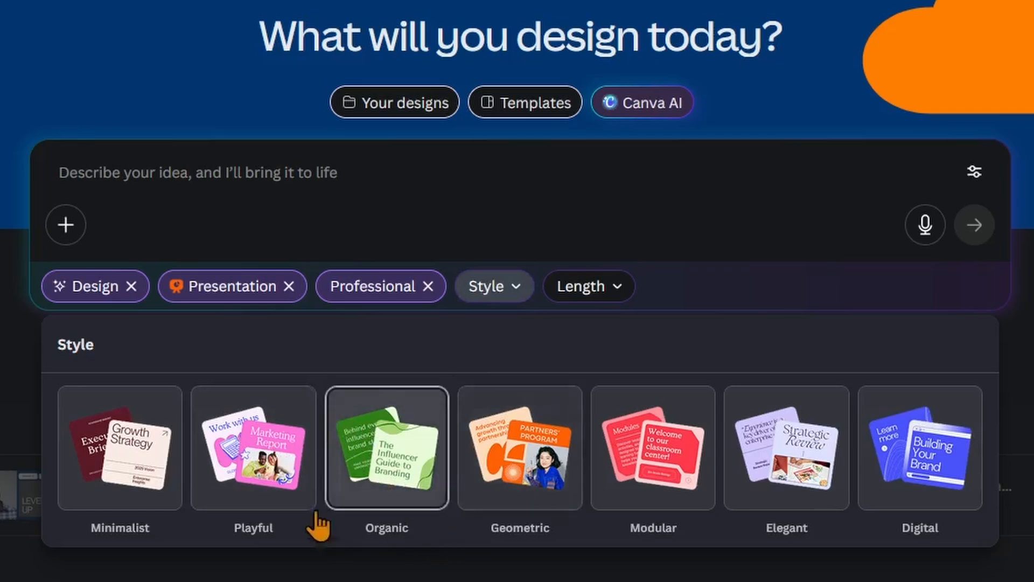
click(305, 437)
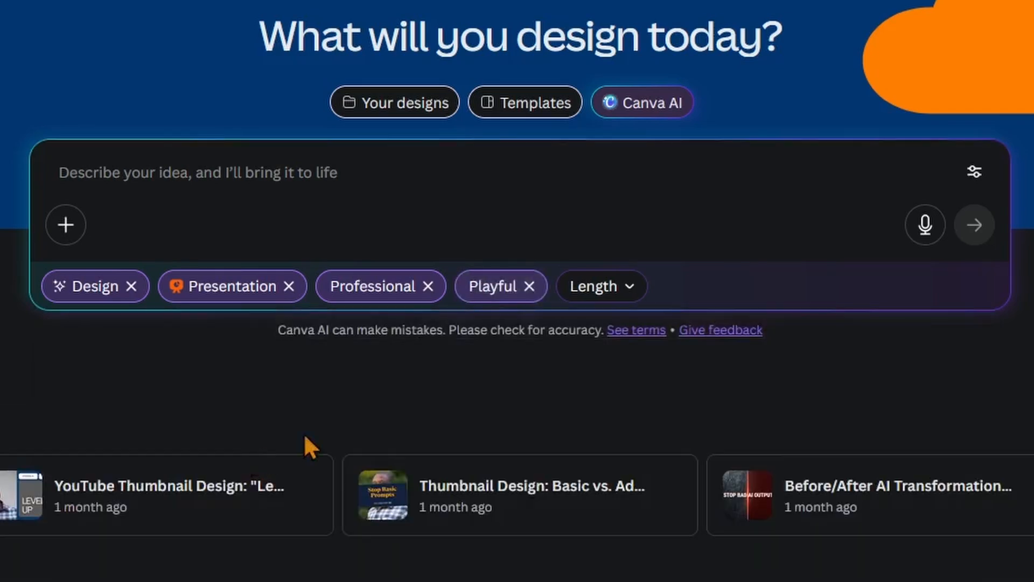
click(618, 291)
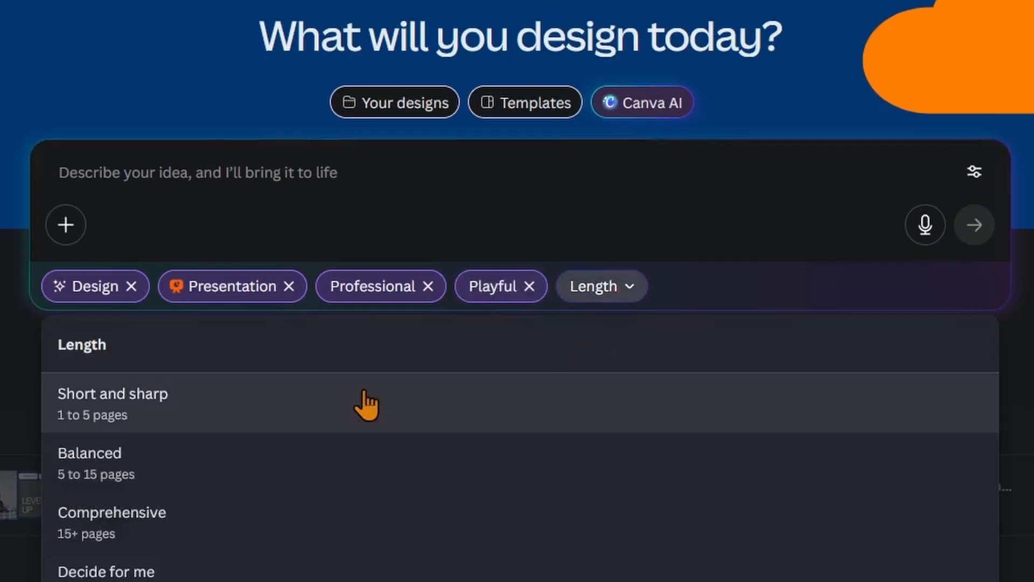
click(244, 414)
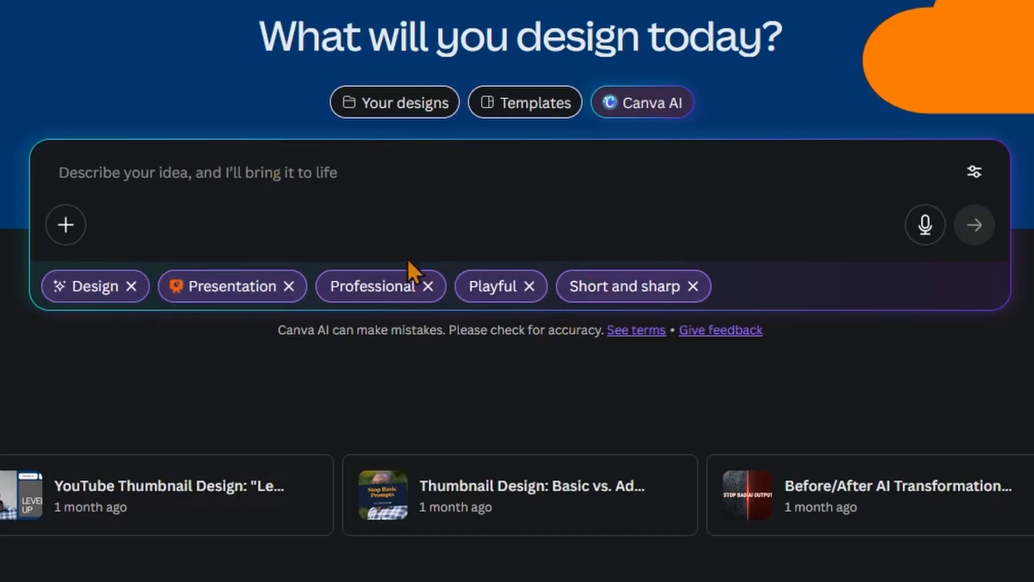
Submit a prompt for an indie fantasy RPG game agency's pitch deck, raising at least one million dollars from VCs, brand colors burgundy and midnight blue.
click(274, 179)
text(Create a pitch deck for an indie video game development agency that makes fantasy RPGs.  The agency is looking to raise at least one million dollars from VCs.  Their brand colors are burgundy and midnight blue.)
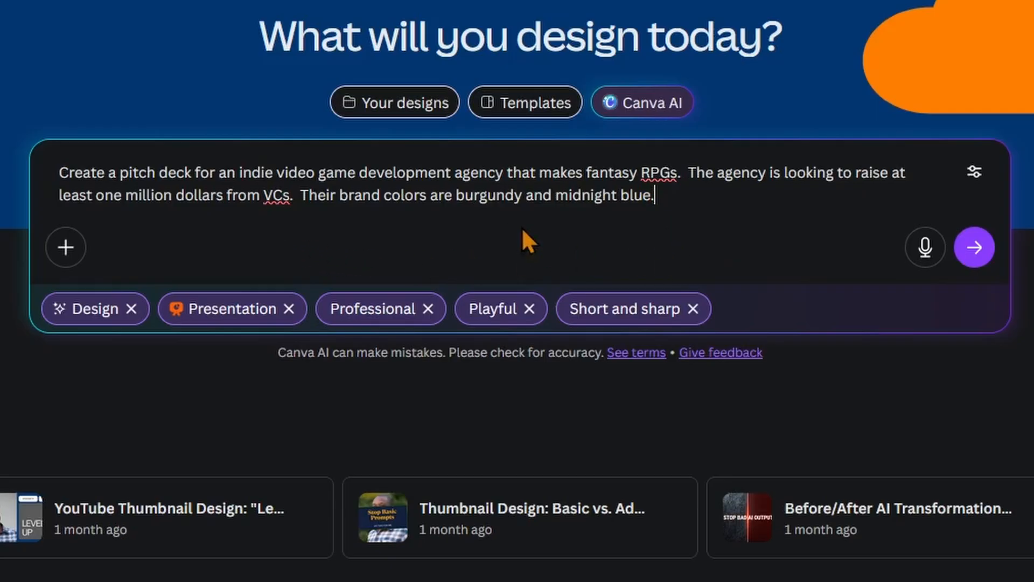
click(988, 257)
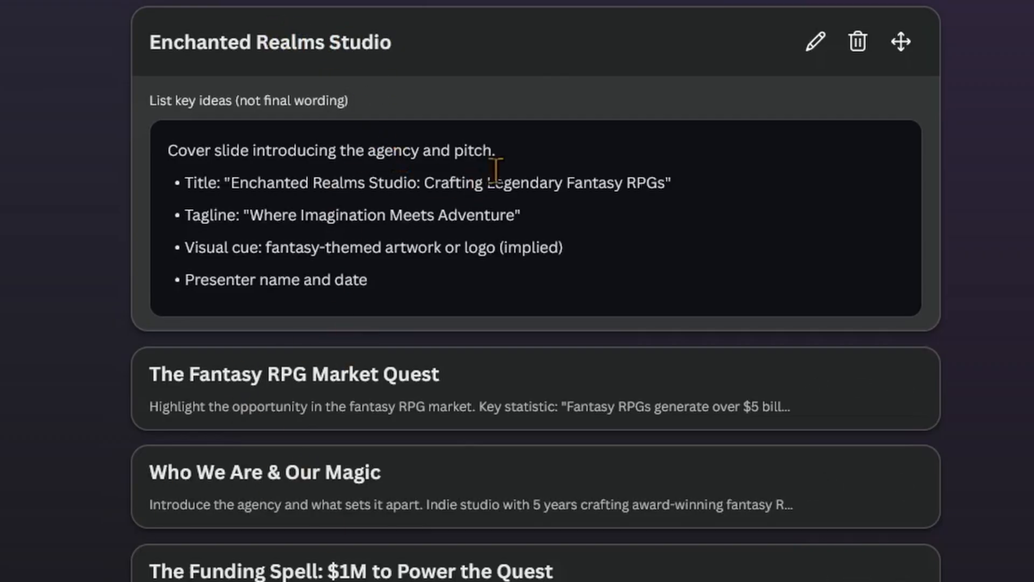
Remove the period ending the line "Cover slide introducing the agency and pitch" in the Enchanted Realms Studio page's key ideas.
click(496, 151)
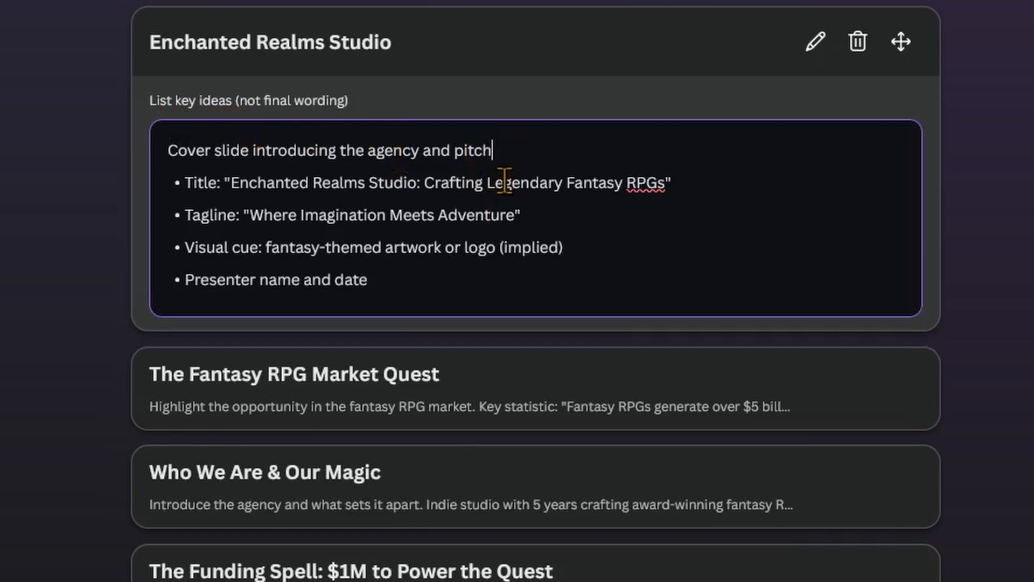
key(BackSpace)
key(BackSpace)
key(BackSpace)
key(BackSpace)
key(BackSpace)
text(pitch)
Review The Fantasy RPG Market Quest key ideas and set the studio's experience on the Who We Are & Our Magic page to 15 years.
click(654, 376)
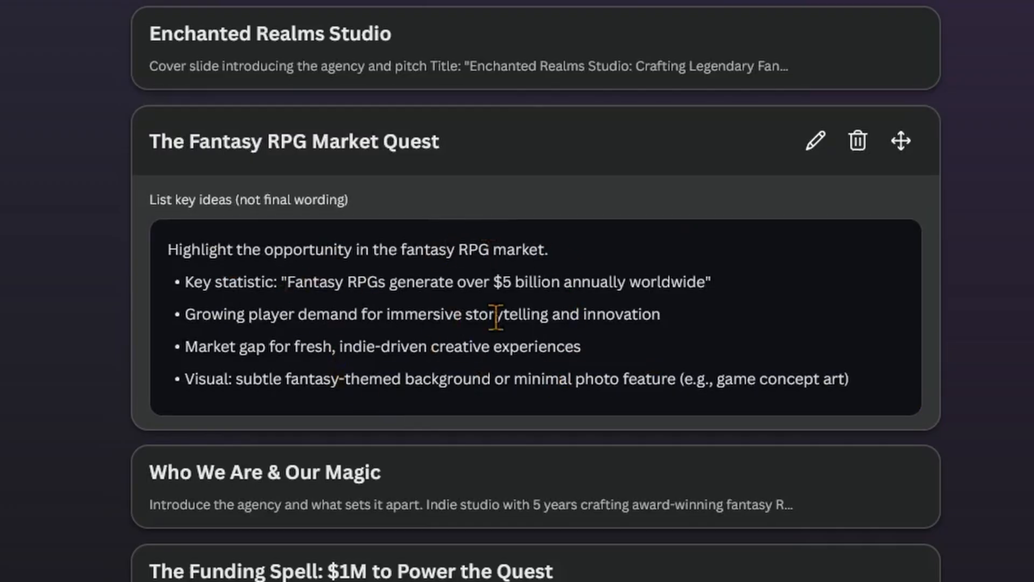
click(503, 285)
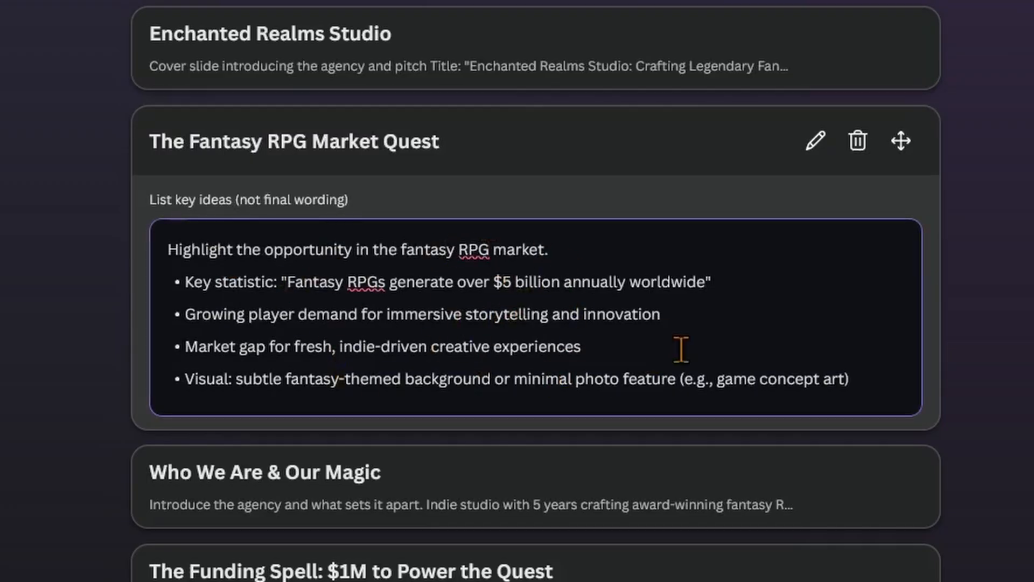
click(569, 501)
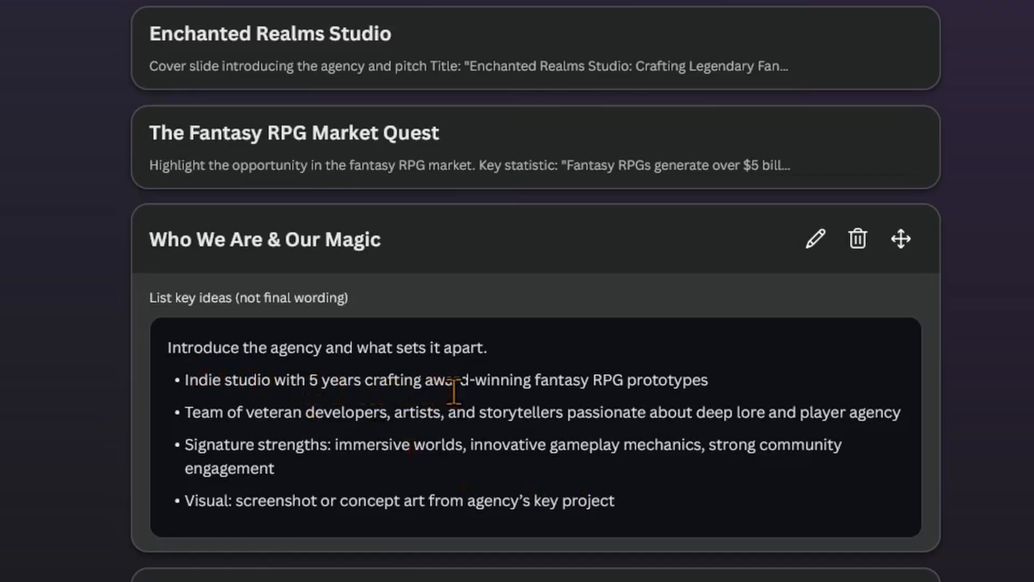
click(312, 380)
text(1)
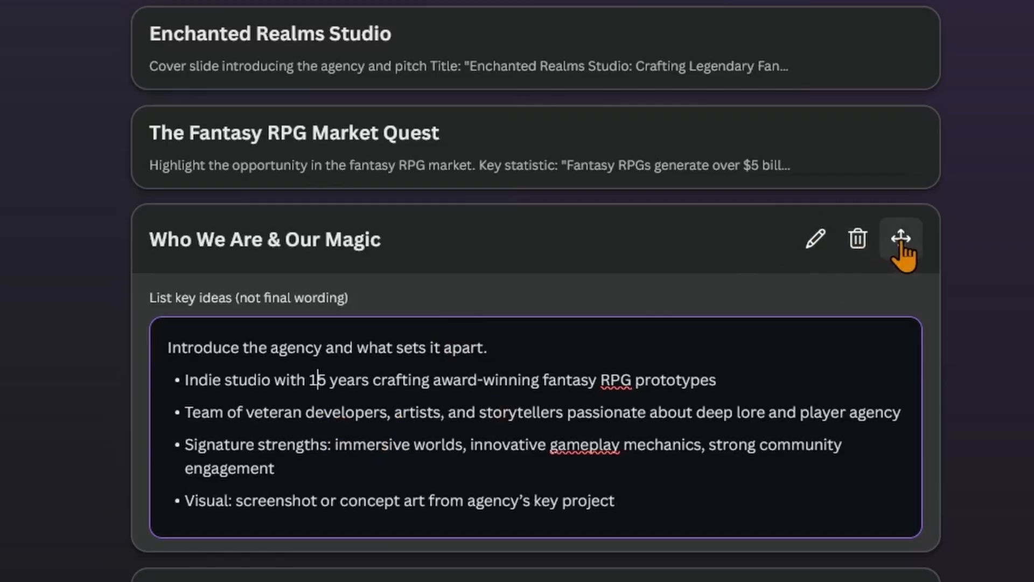
Move the Who We Are & Our Magic page above The Fantasy RPG Market Quest, and return it to just below that page.
drag(896, 248, 900, 93)
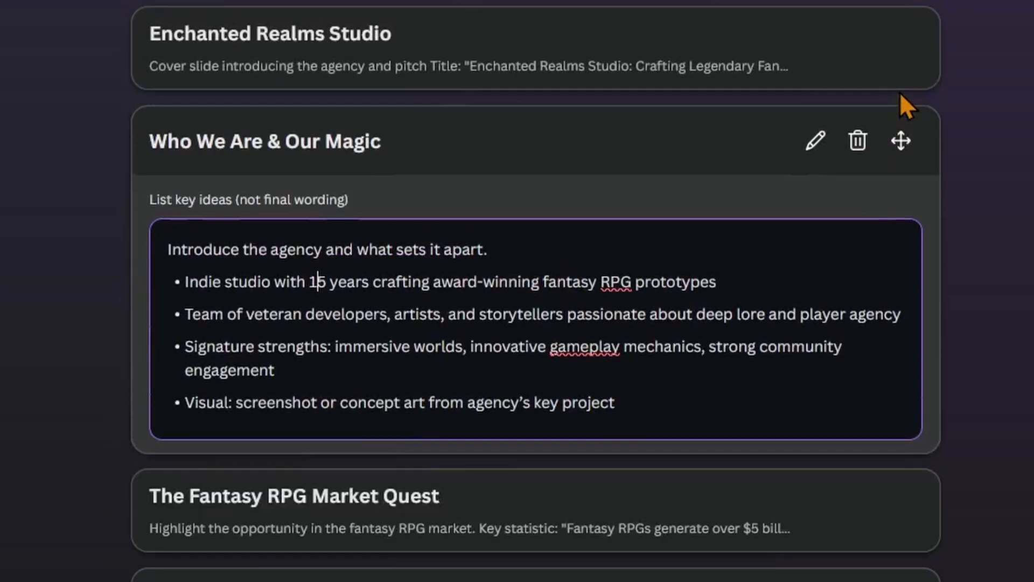
drag(902, 145, 907, 466)
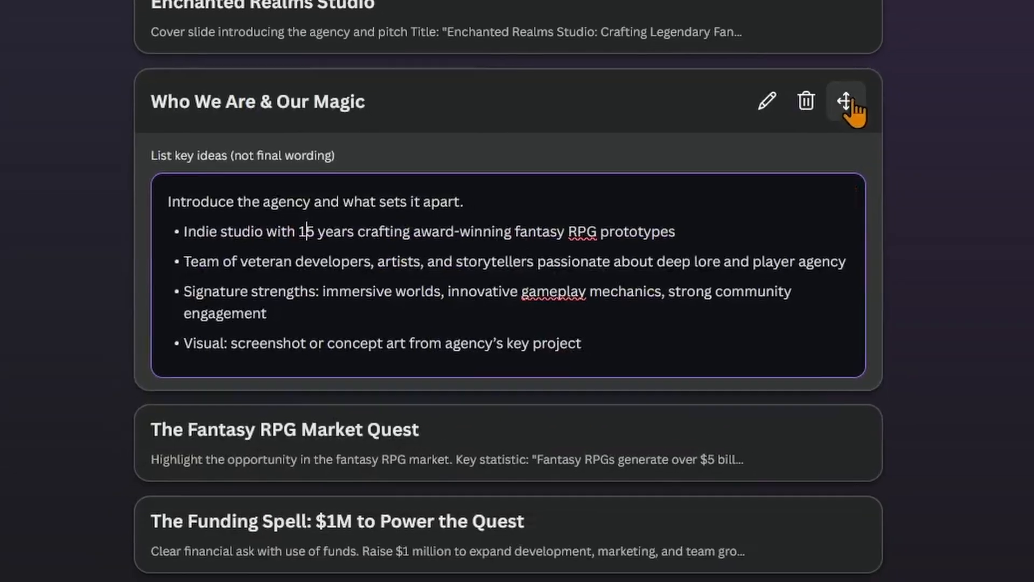
drag(848, 107, 842, 501)
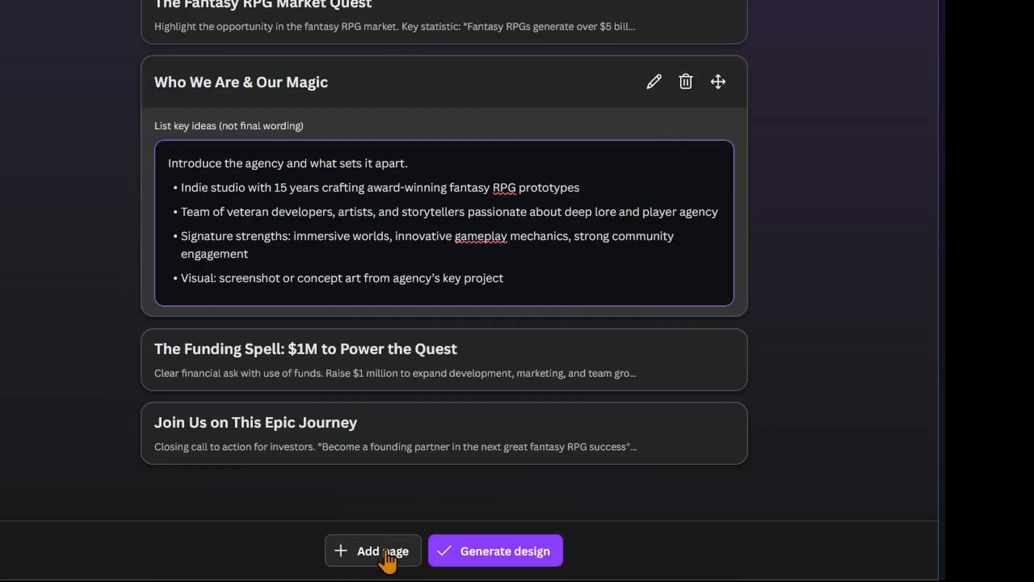
Add a blank page directly above The Fantasy RPG Market Quest and open its key ideas for editing.
click(370, 550)
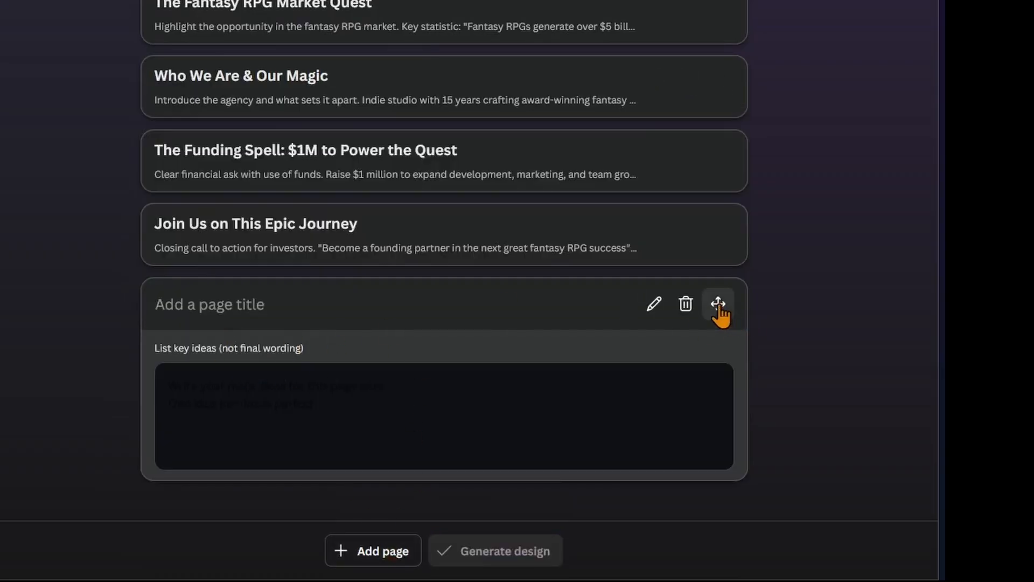
drag(718, 304, 689, 2)
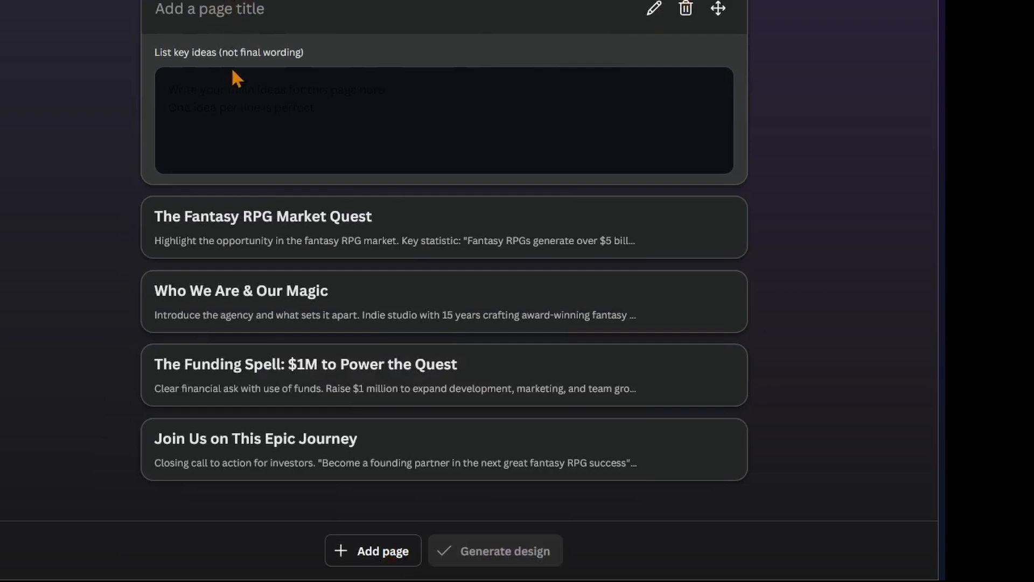
click(233, 89)
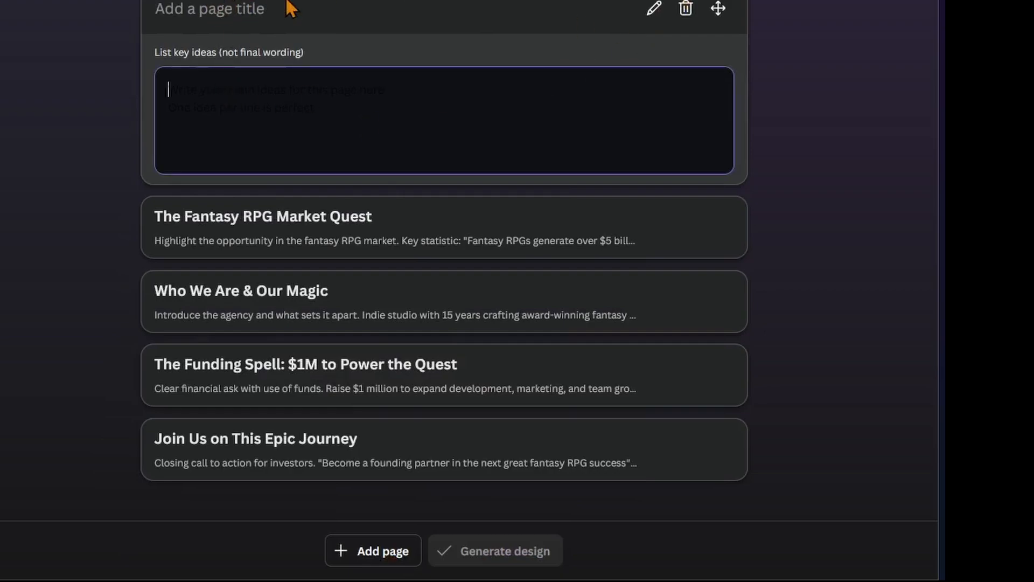
Delete the blank page from the outline, check the last two pages' key ideas, and generate the design.
click(684, 11)
click(495, 157)
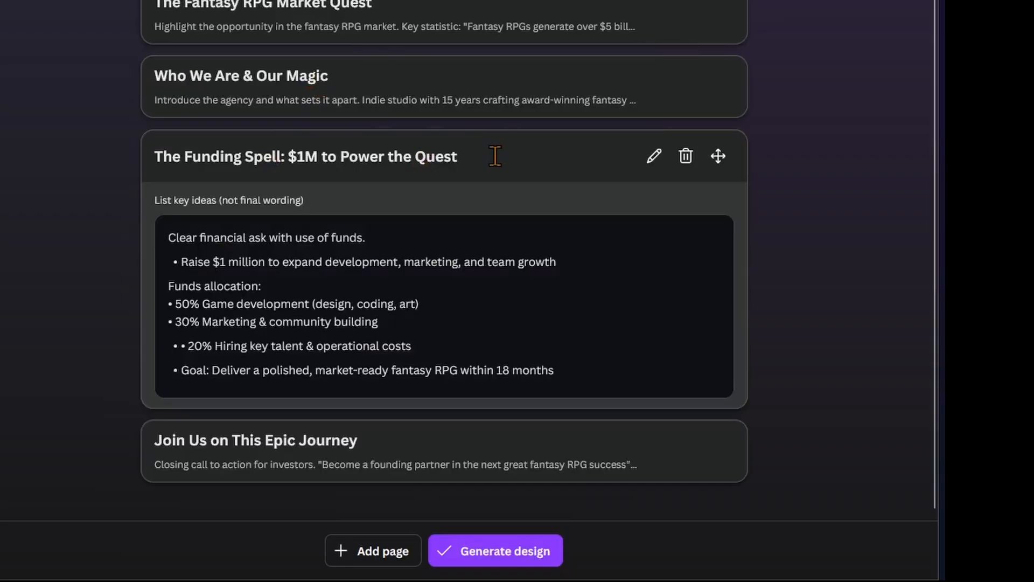
click(513, 442)
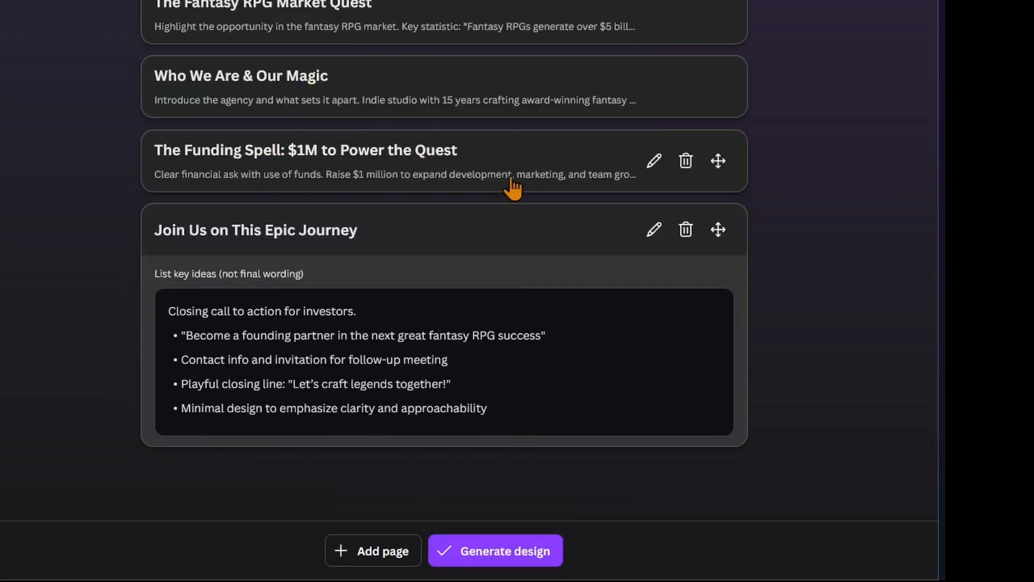
click(510, 550)
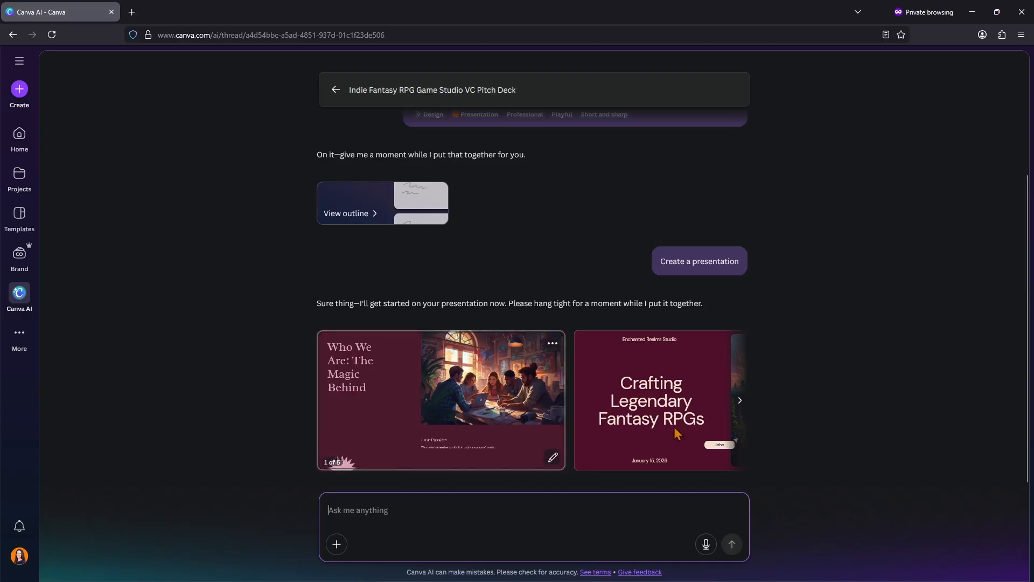
Browse the generated presentation designs and open the burgundy first design with the waterfall cover.
click(739, 401)
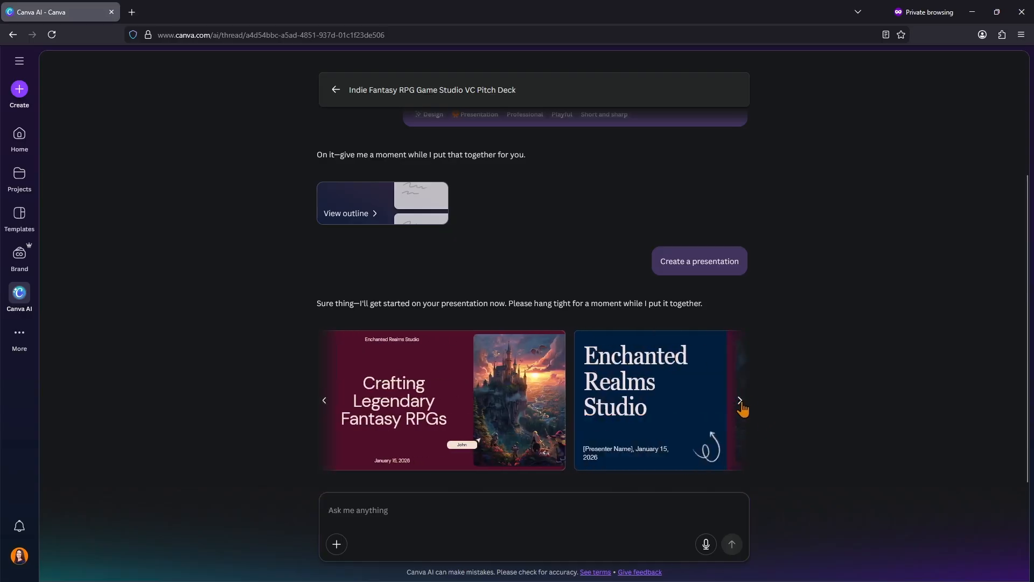
click(740, 401)
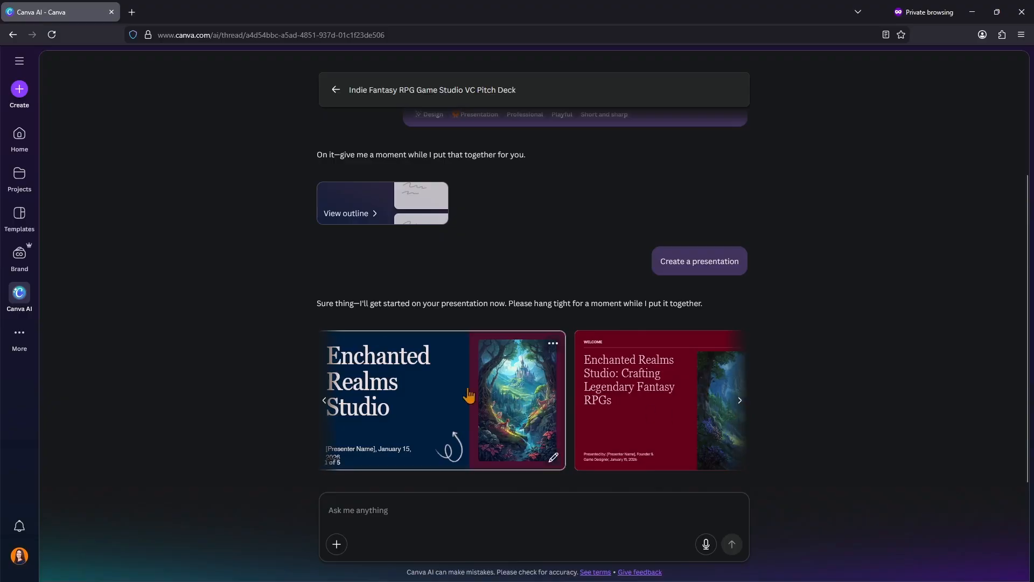
click(324, 404)
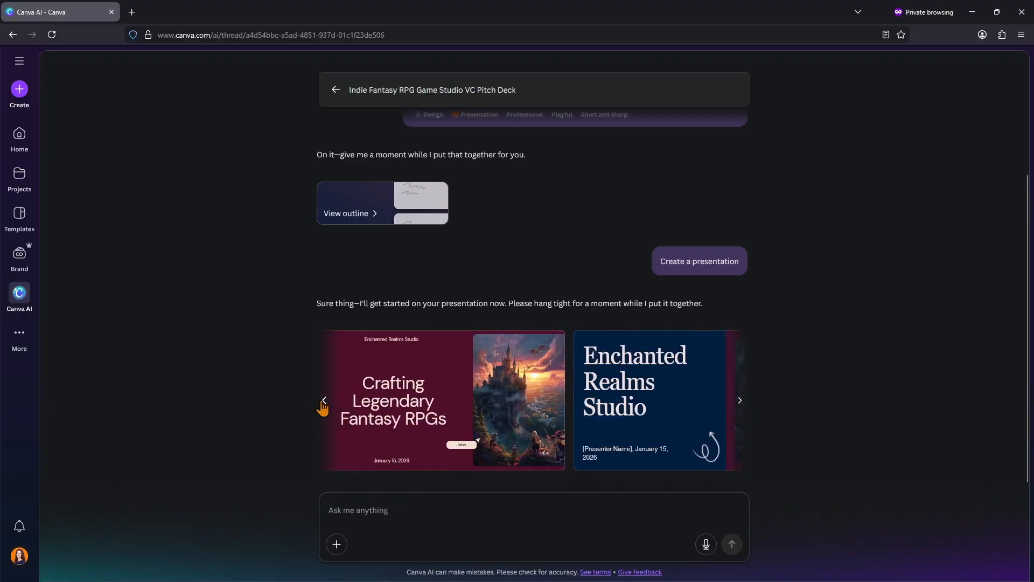
click(324, 404)
click(323, 409)
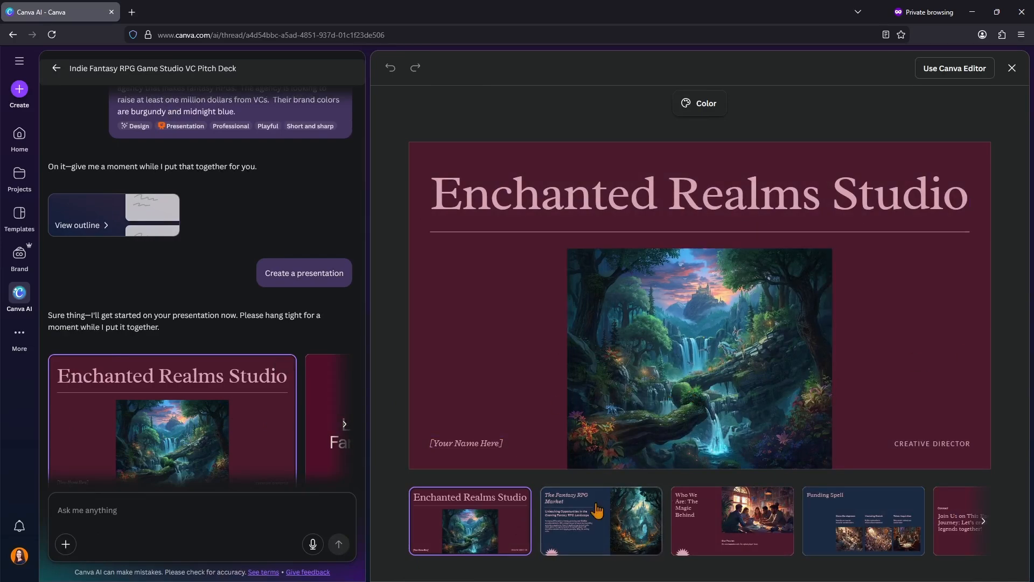
Preview the design's market, Who We Are and Funding Spell slides, and open the presentation in Canva Editor.
click(622, 525)
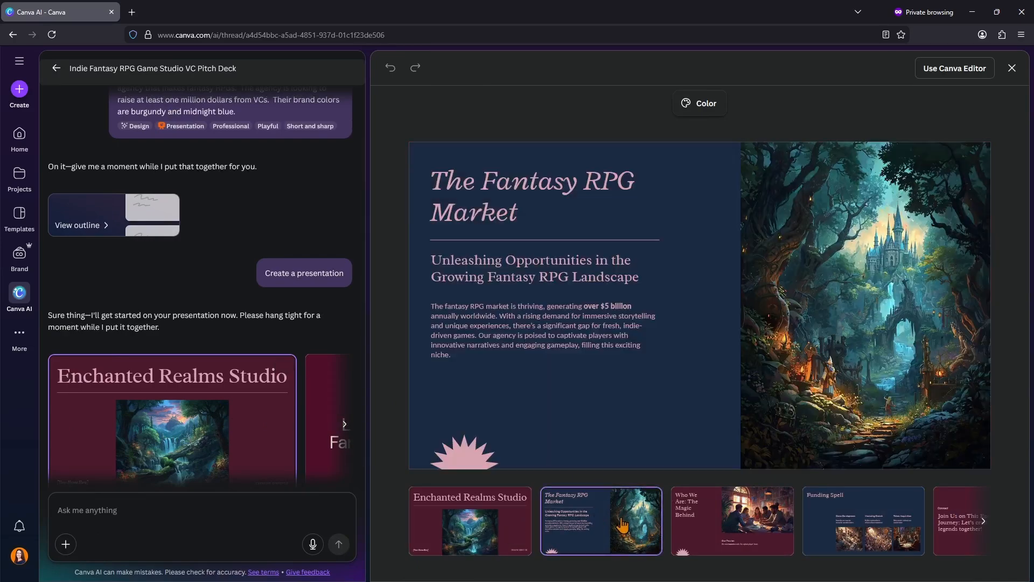
click(752, 528)
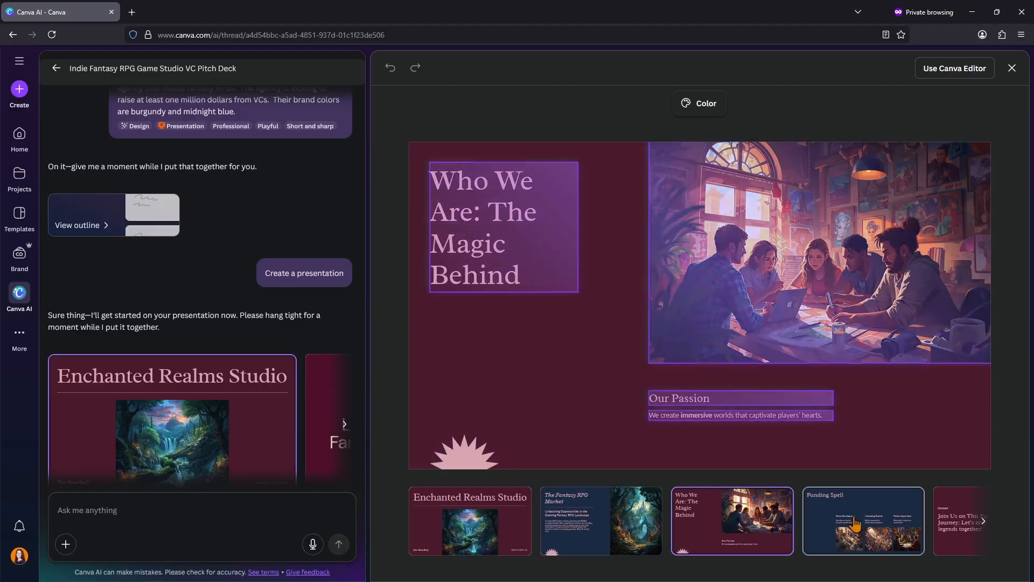
click(862, 522)
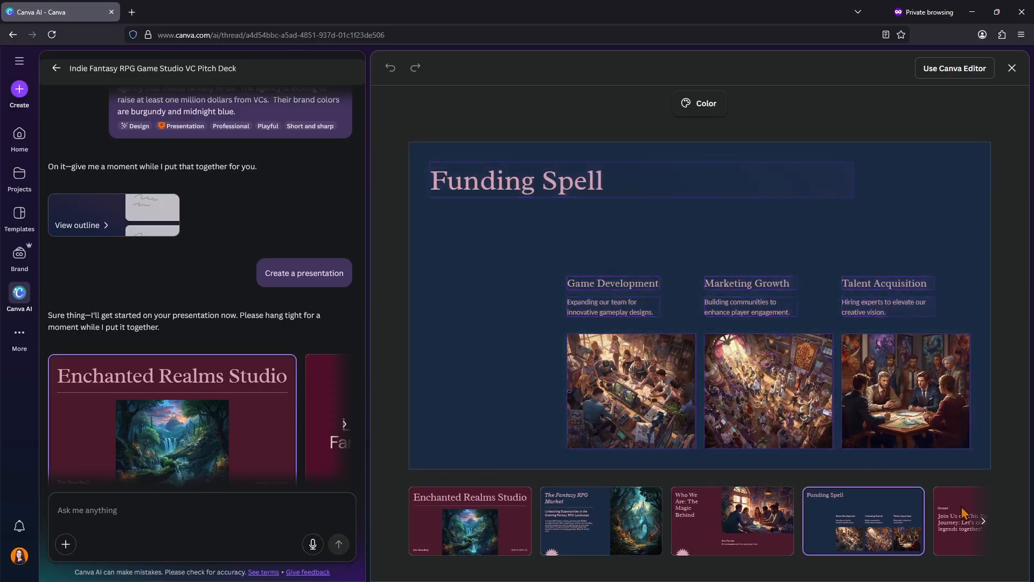
click(470, 509)
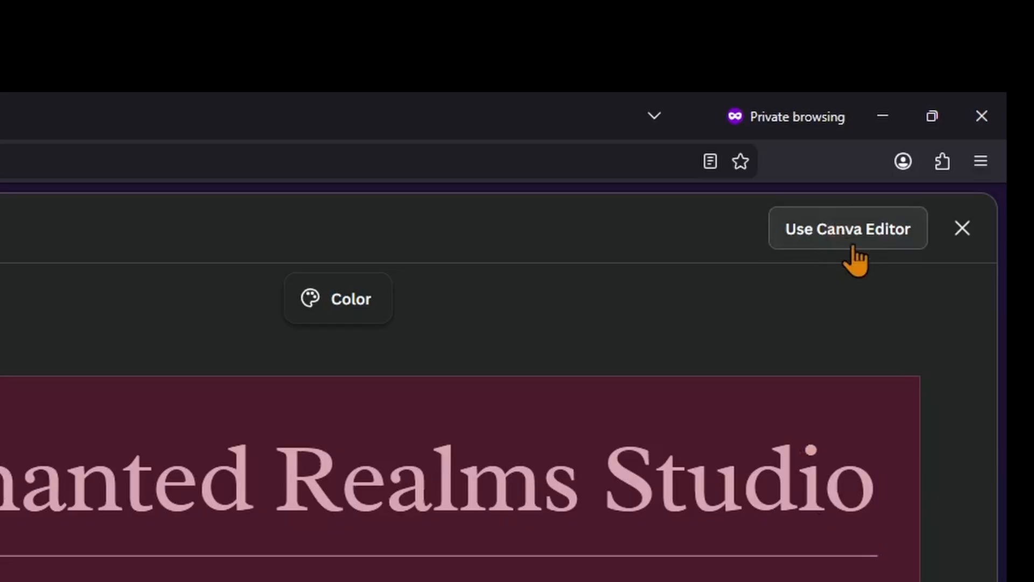
click(853, 249)
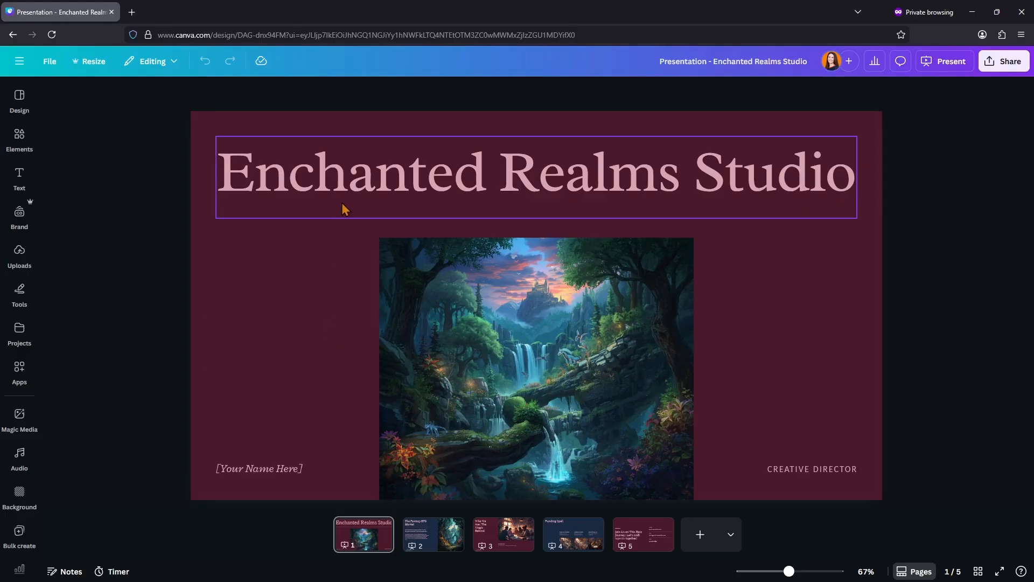
Try the green Brand Kit color on the cover's Enchanted Realms Studio title and undo the color change.
click(336, 284)
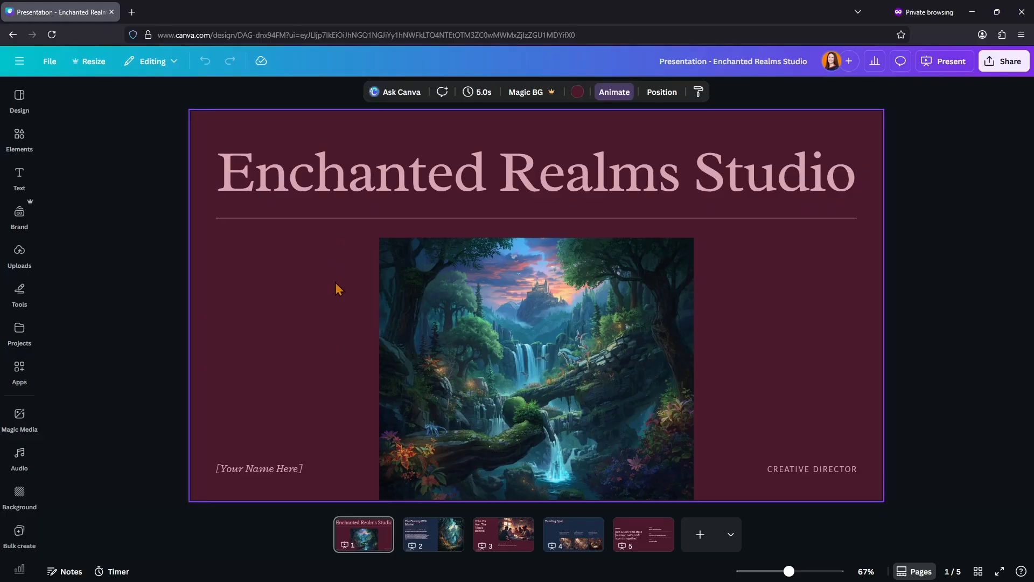
click(356, 178)
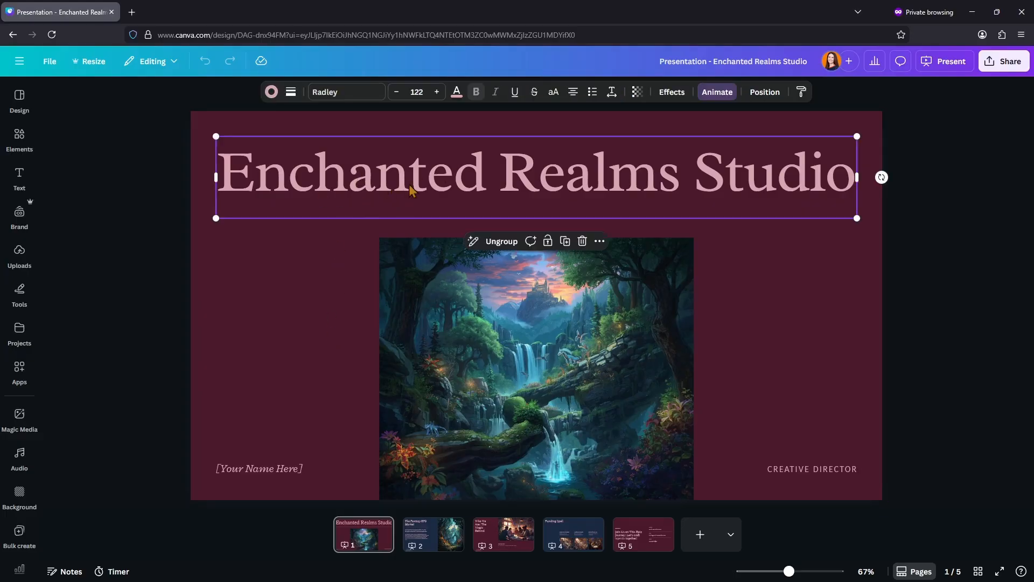
click(457, 93)
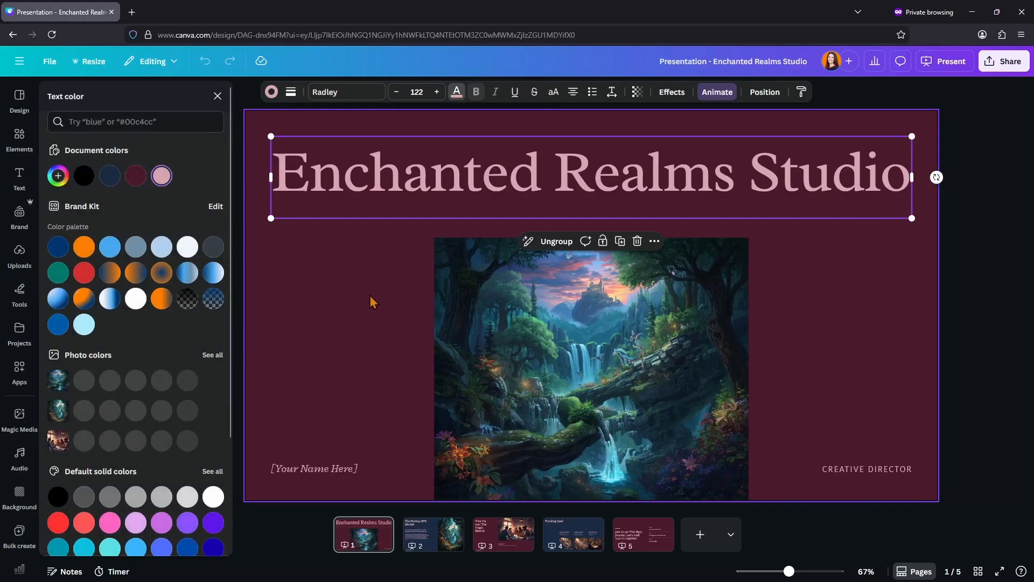
click(58, 272)
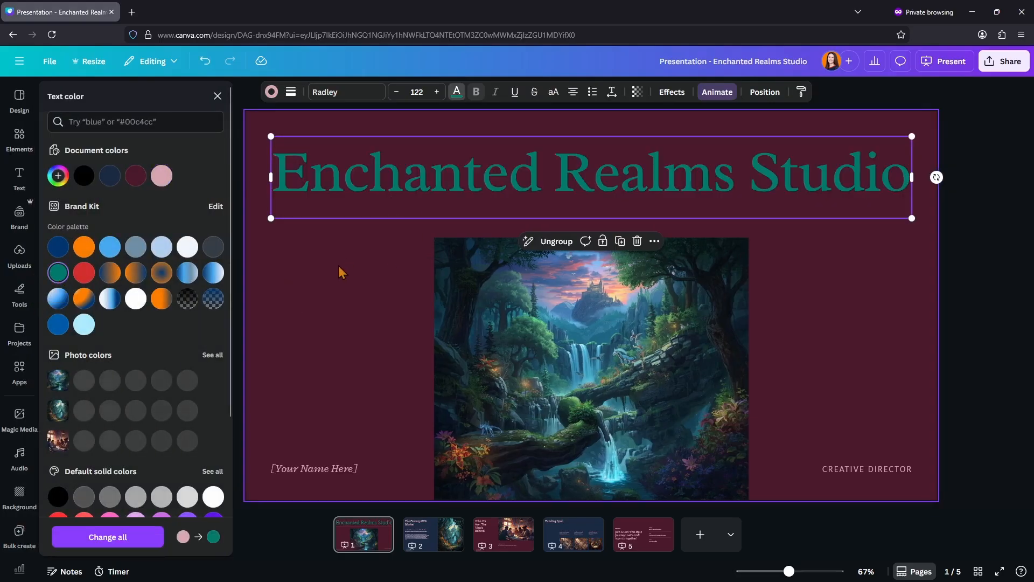
key(ctrl+z)
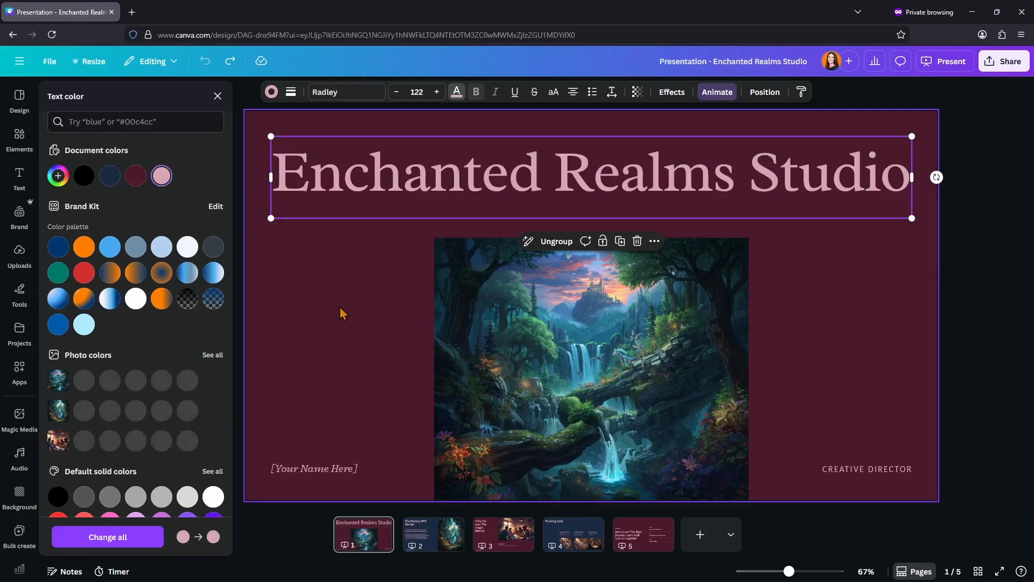
click(340, 306)
click(398, 177)
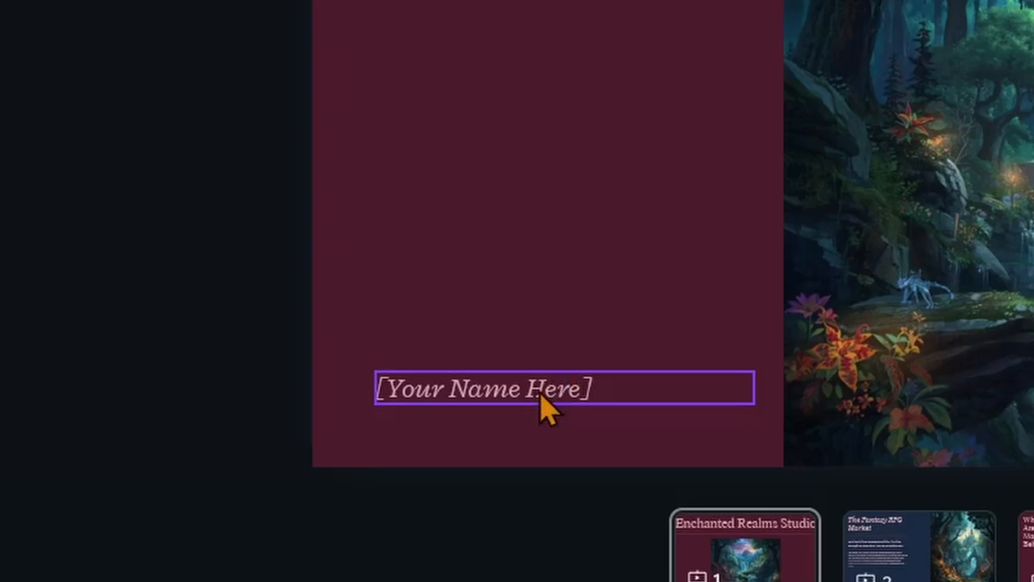
click(541, 397)
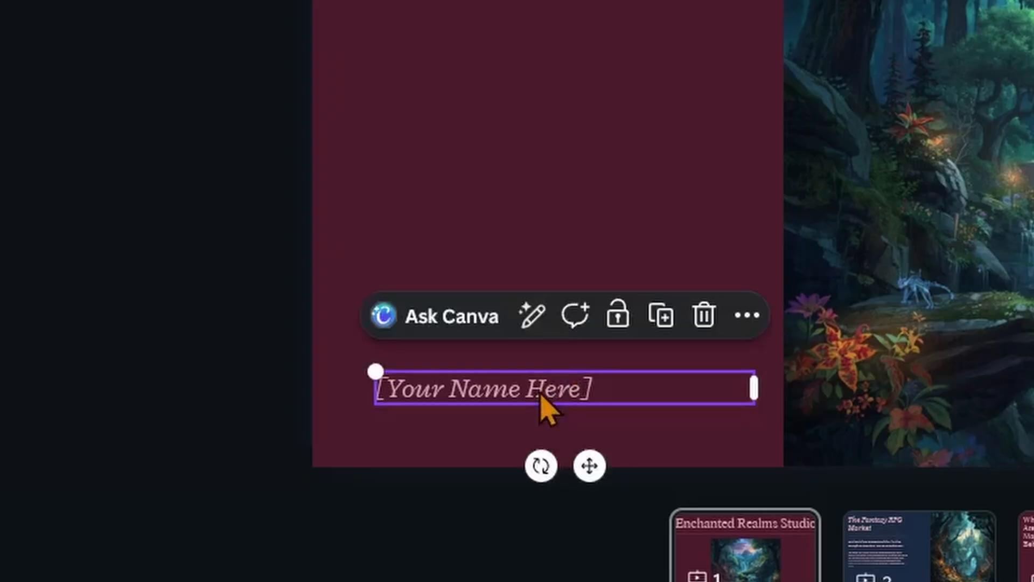
click(594, 390)
drag(594, 390, 589, 388)
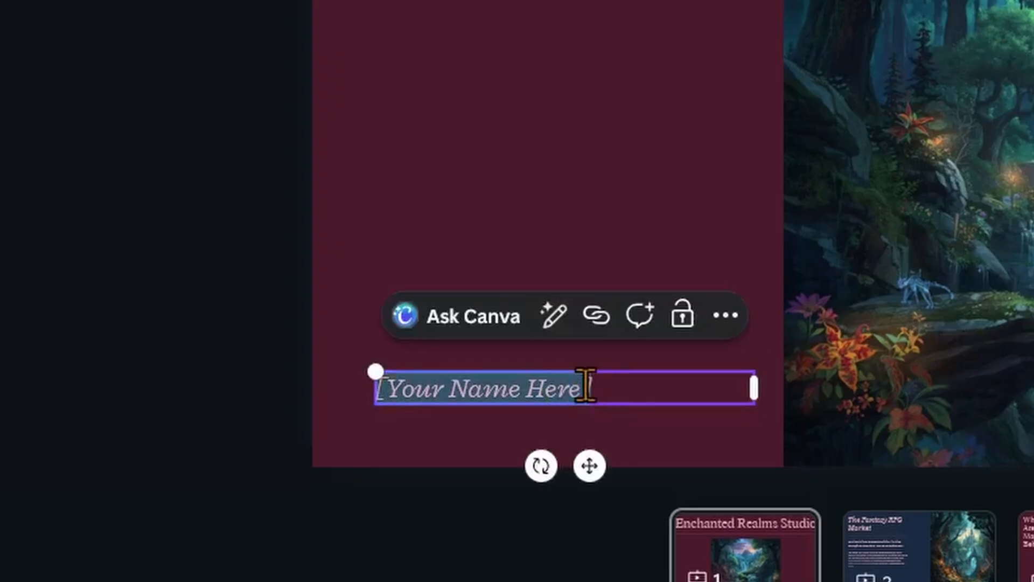
click(605, 383)
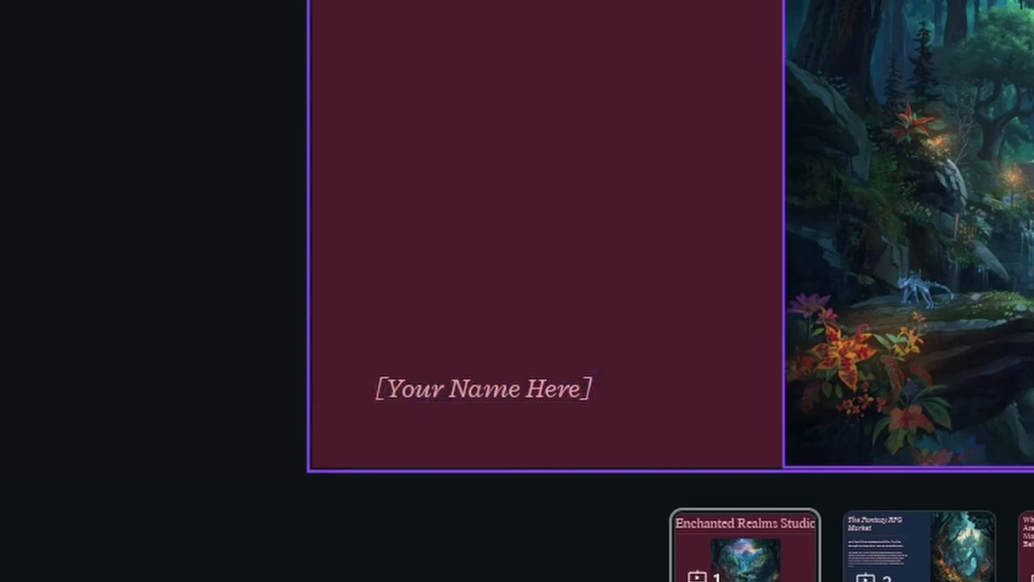
Increase the font size of the CREATIVE DIRECTOR text on the cover page to 29.
click(789, 471)
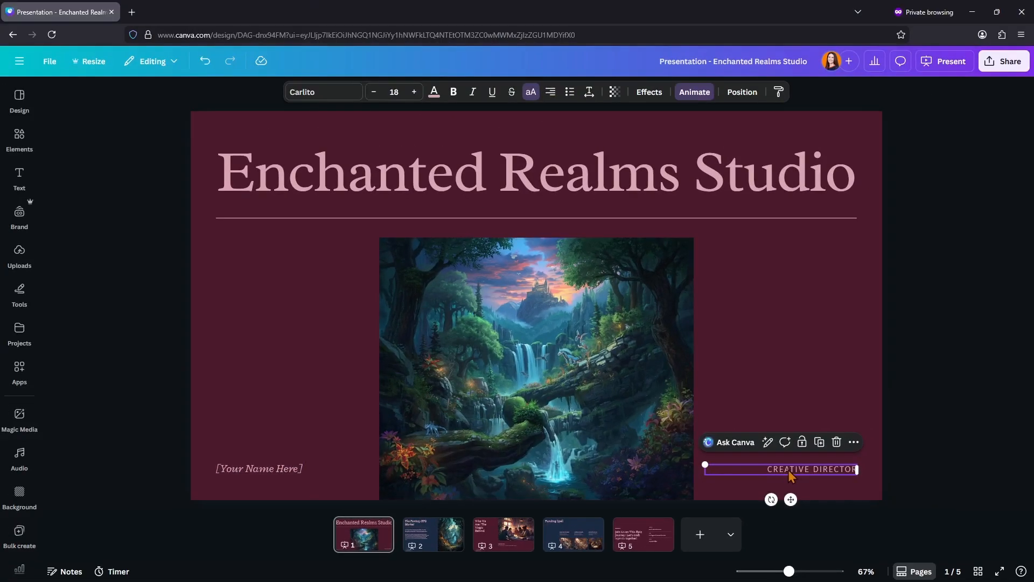
click(413, 92)
click(413, 91)
click(413, 92)
click(414, 91)
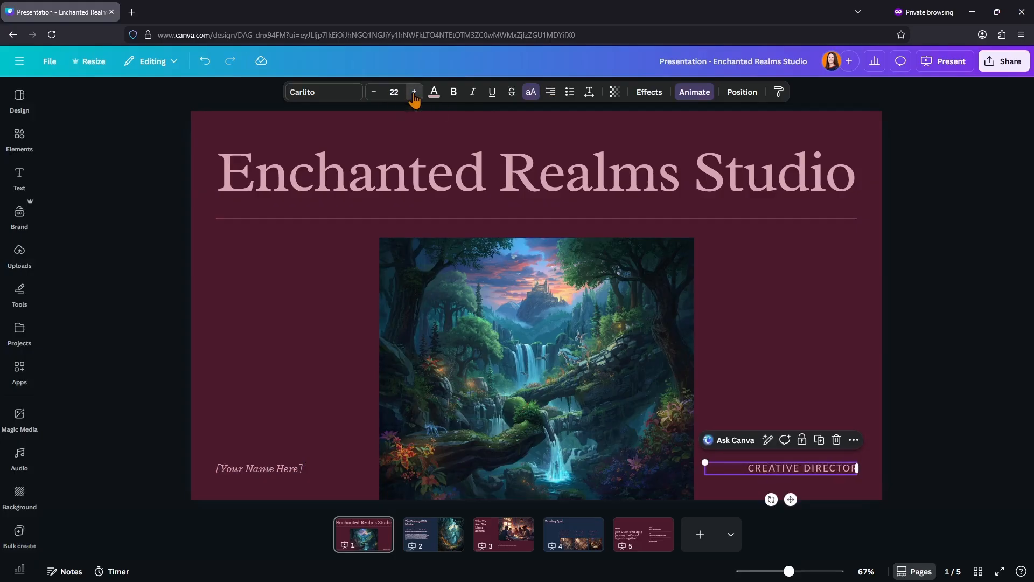
click(413, 92)
click(413, 92)
click(413, 91)
click(414, 91)
click(413, 91)
click(414, 92)
click(413, 92)
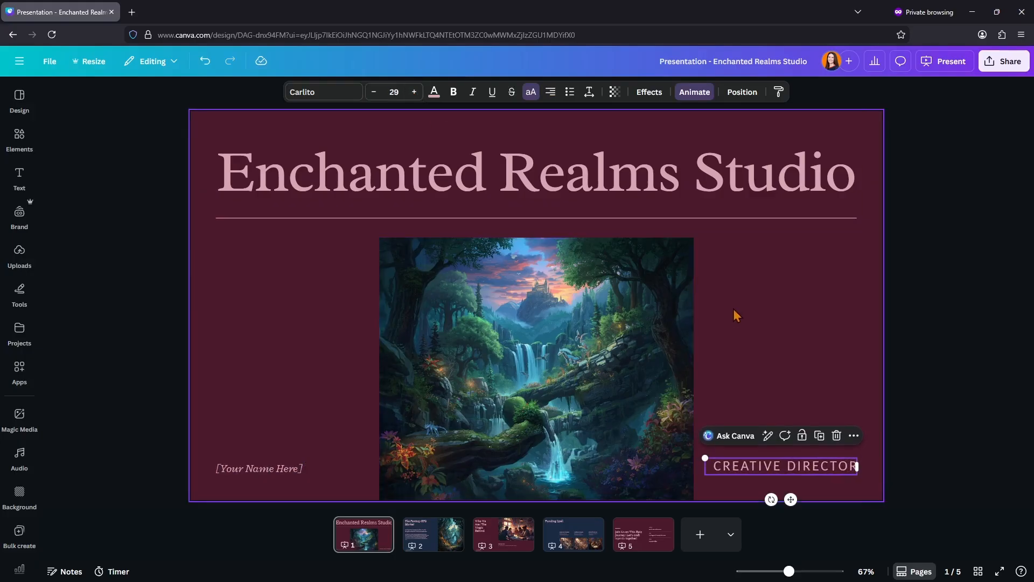
click(802, 361)
Add a Line Wipe transition from the cover page to page 2.
click(646, 408)
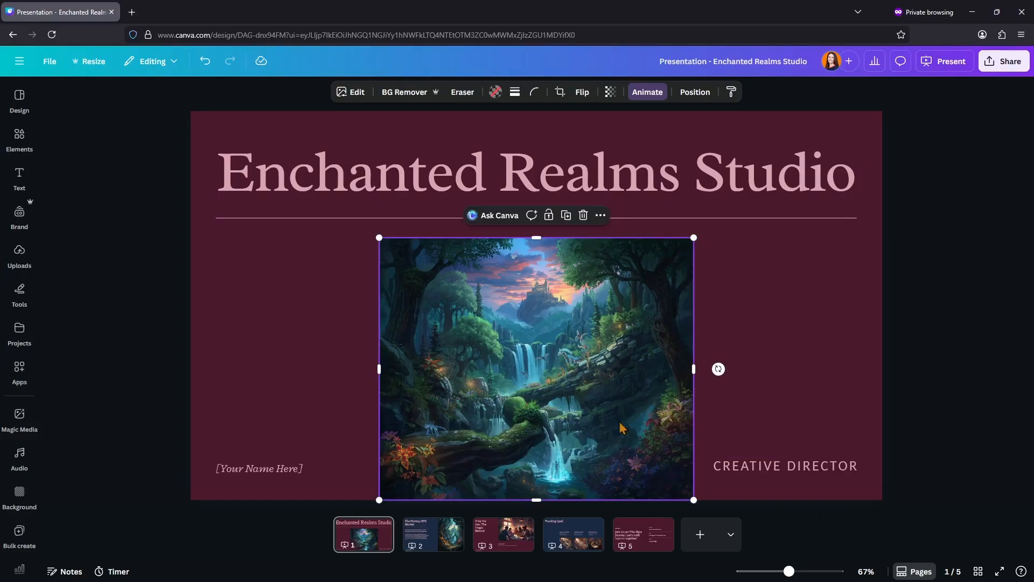
click(427, 541)
click(381, 544)
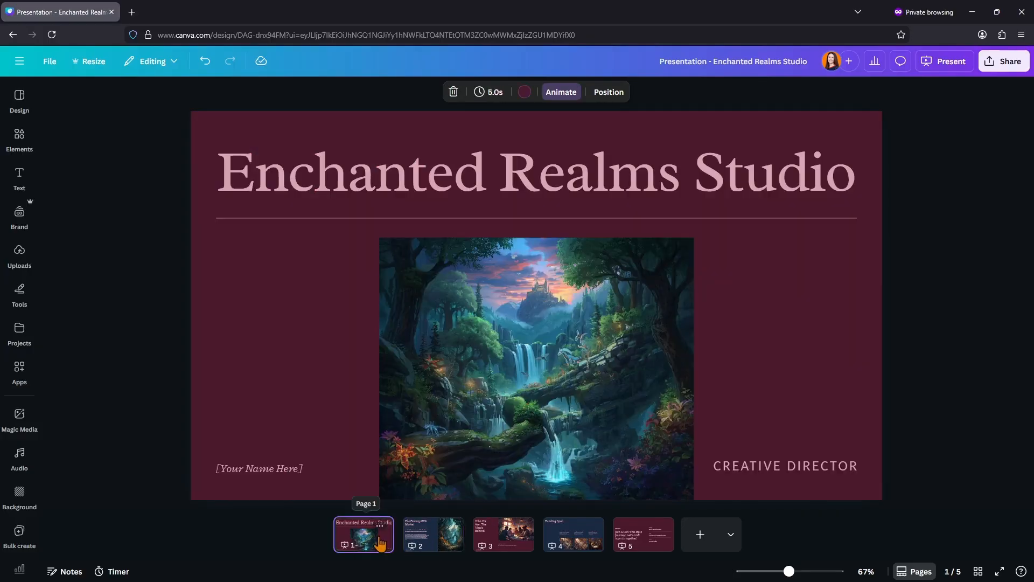
right_click(380, 538)
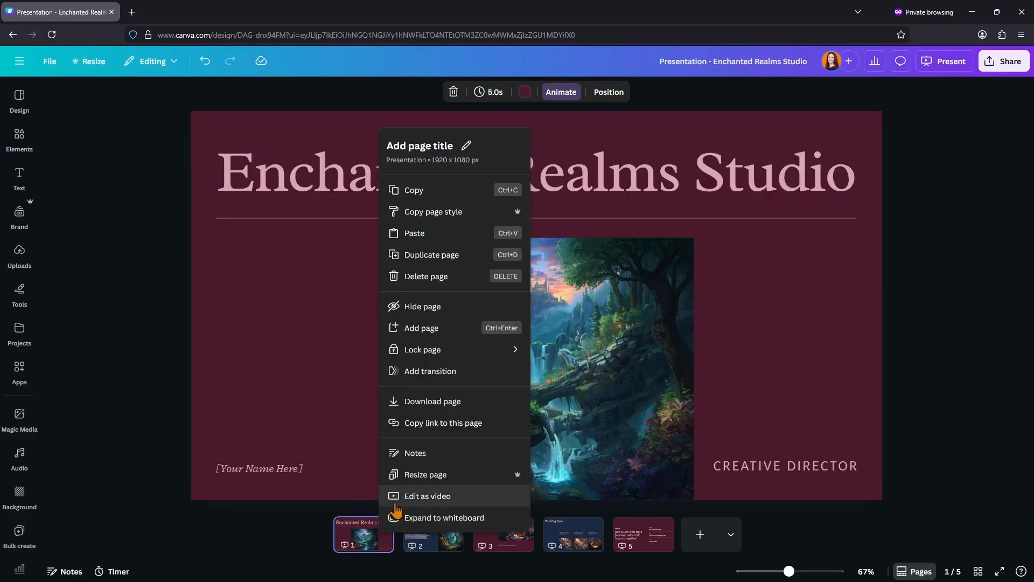
click(431, 371)
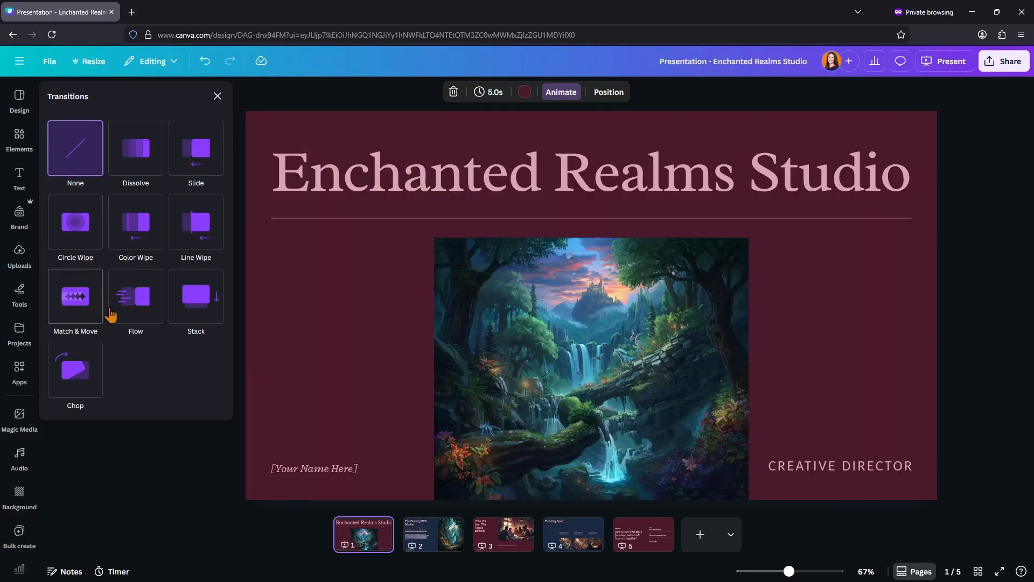
click(197, 231)
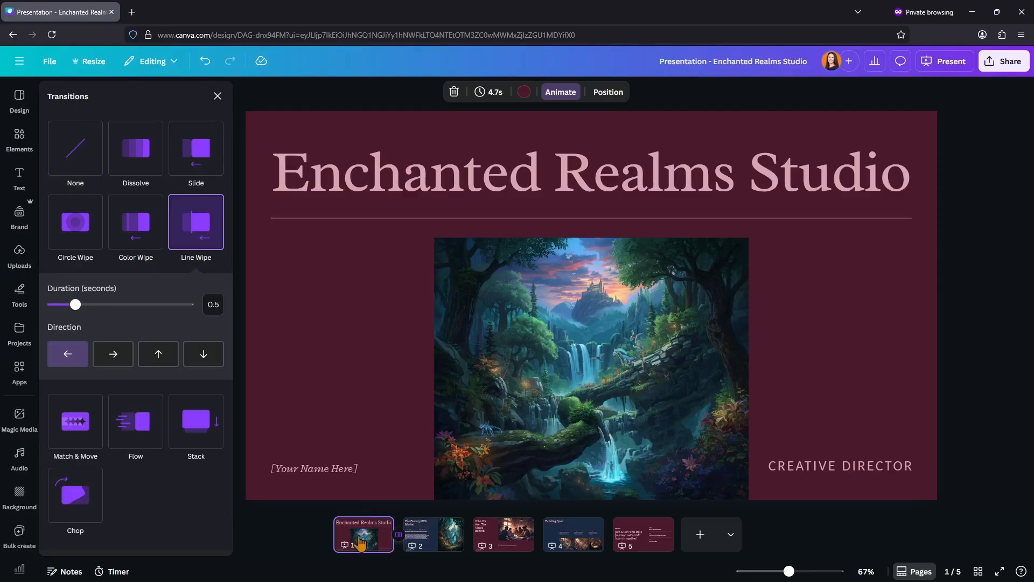
Delete the pink starburst shape from The Fantasy RPG Market page.
click(438, 540)
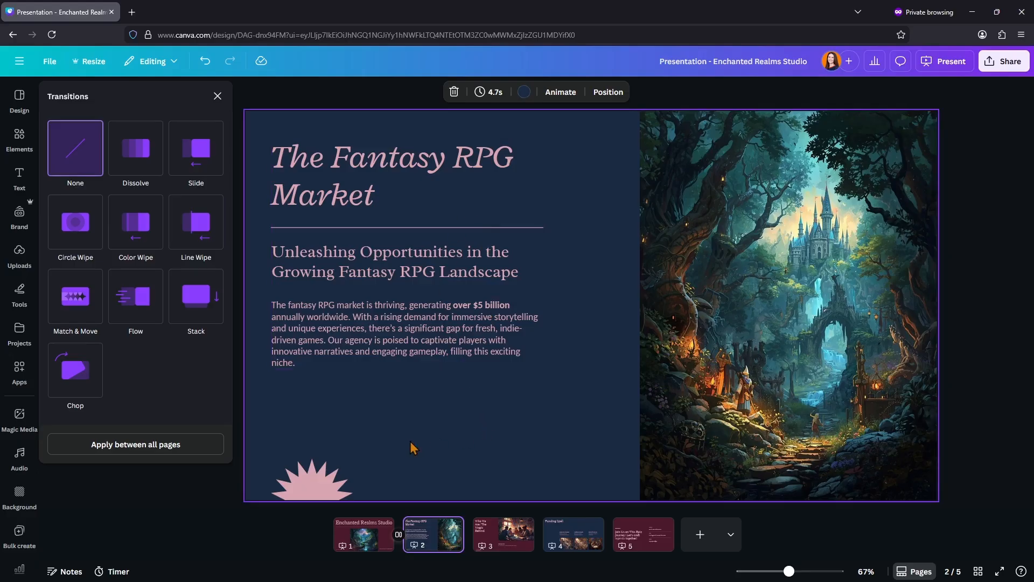
click(332, 475)
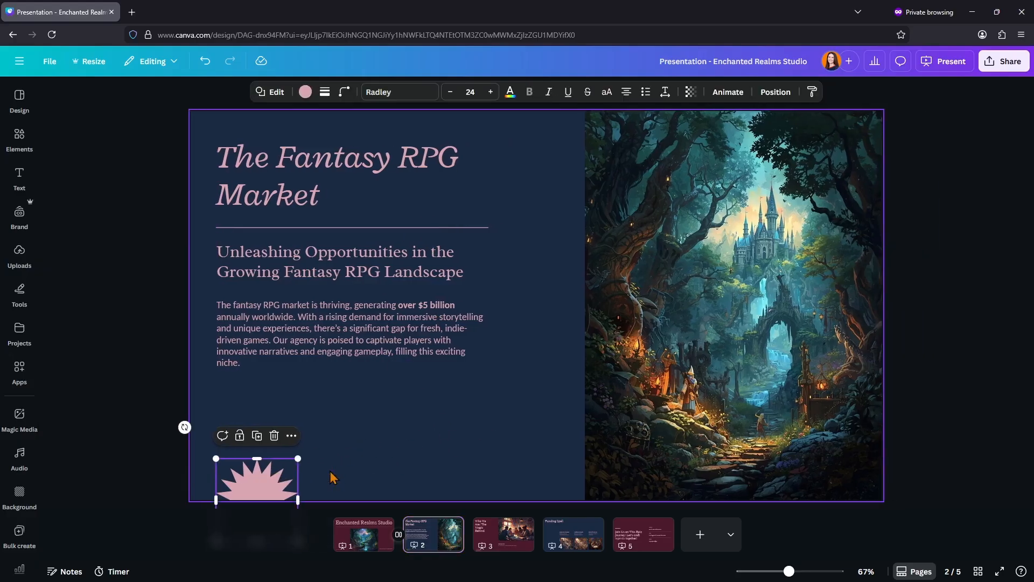
key(Delete)
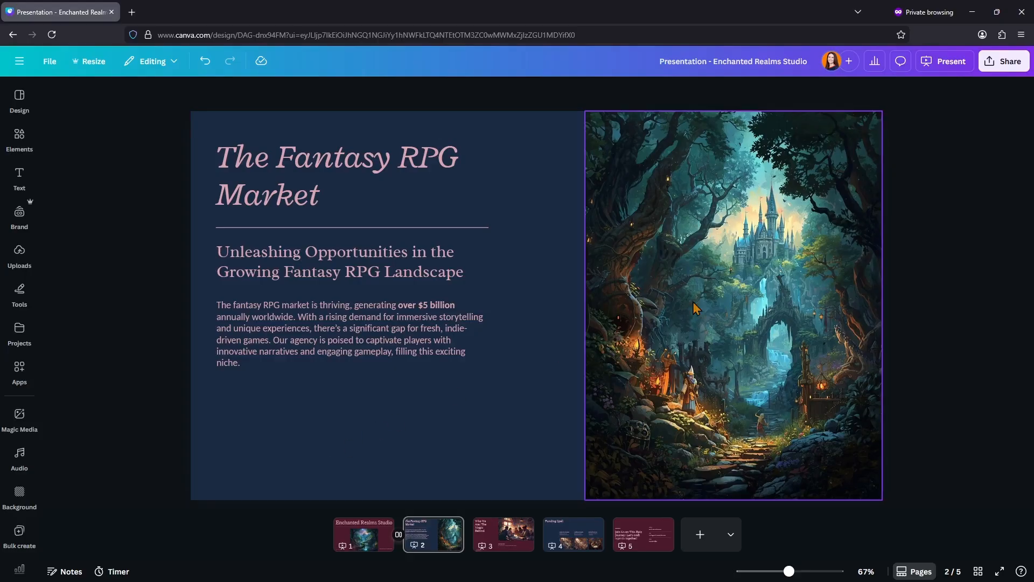
Detach the forest castle image from its frame on The Fantasy RPG Market page and undo the detachment.
click(710, 291)
right_click(717, 308)
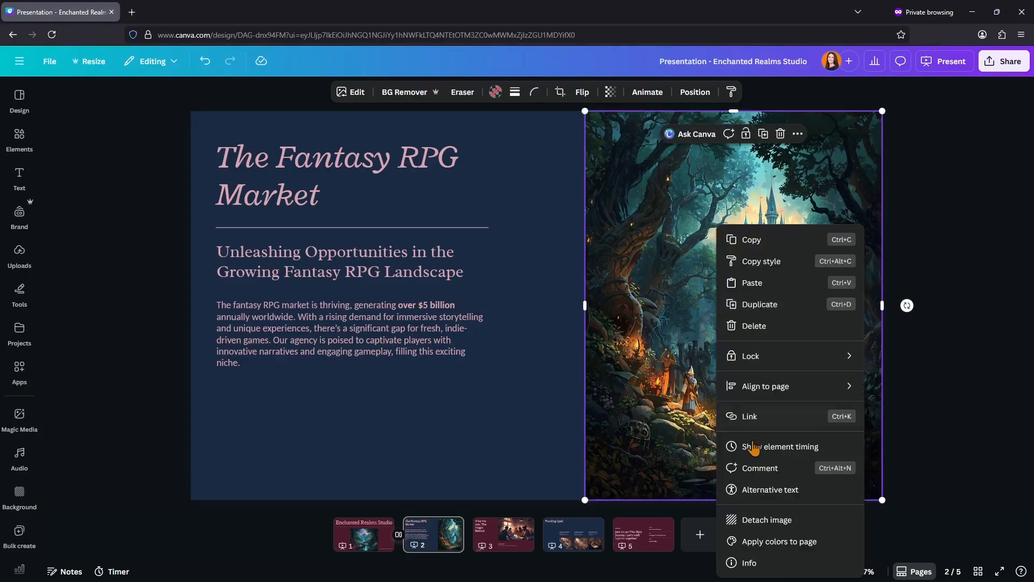
click(776, 520)
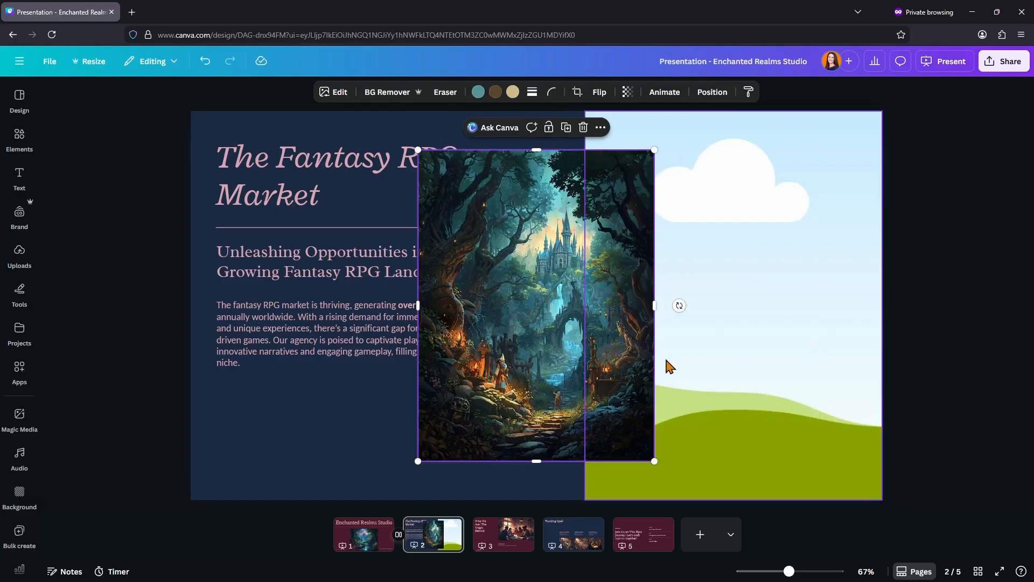
key(ctrl+z)
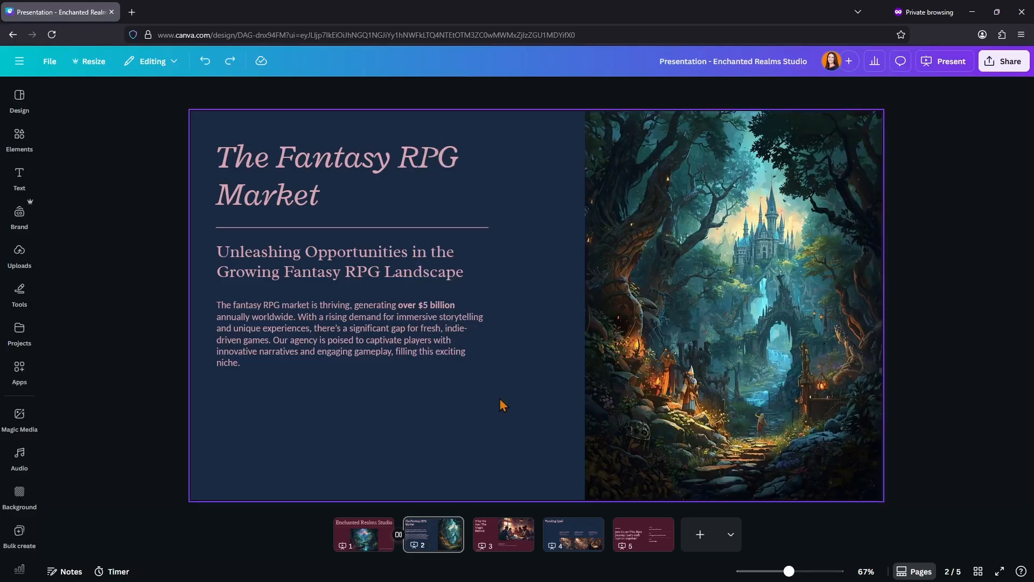
Detach the Game Development image from its frame on the Funding Spell page and delete the detached image.
click(515, 533)
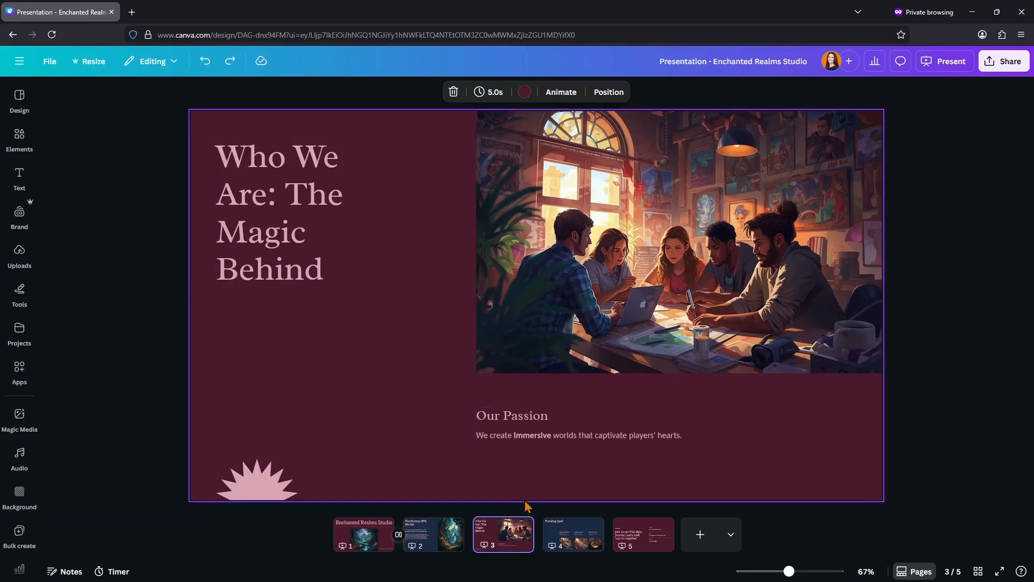
click(574, 536)
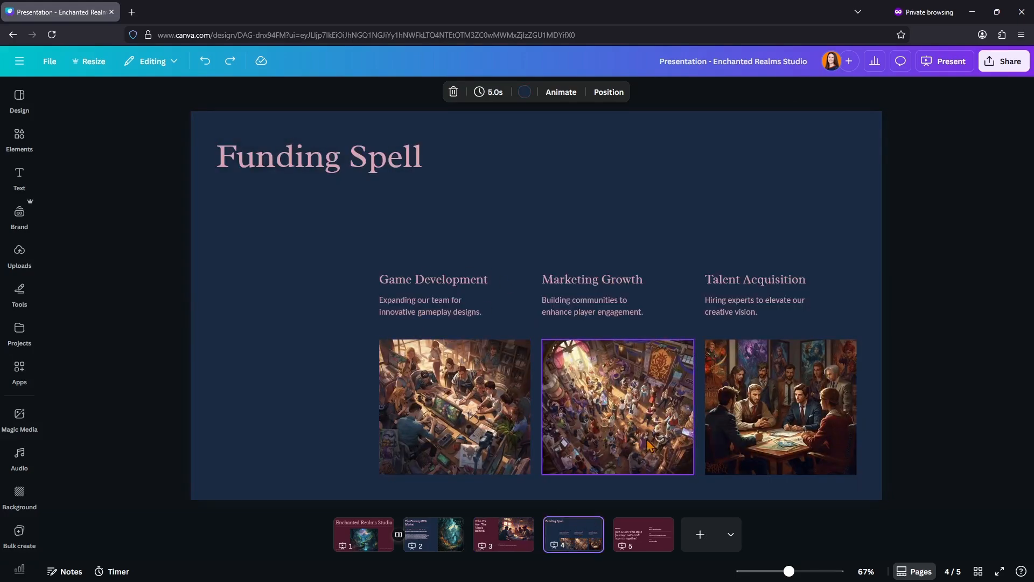
click(639, 536)
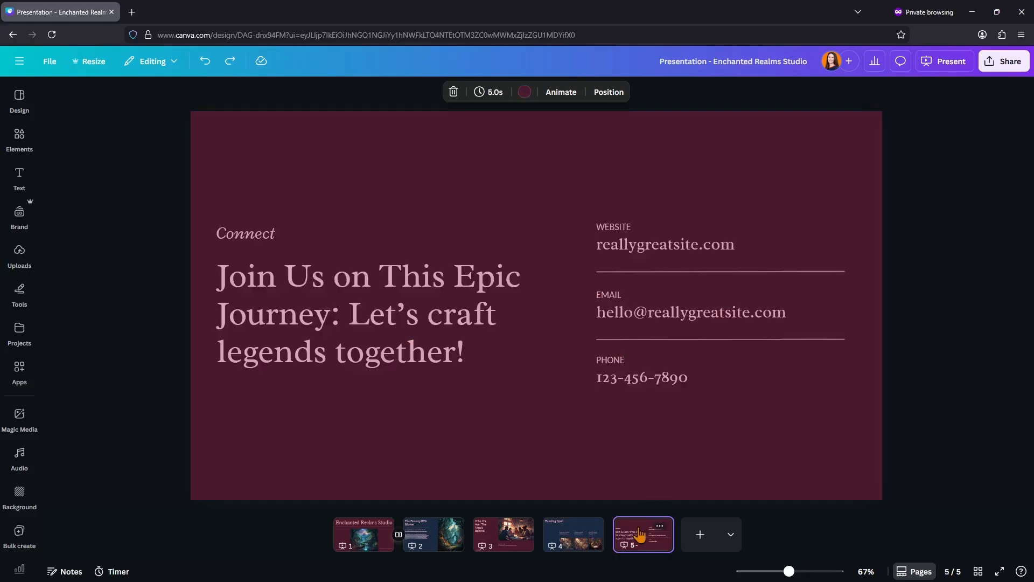
click(582, 534)
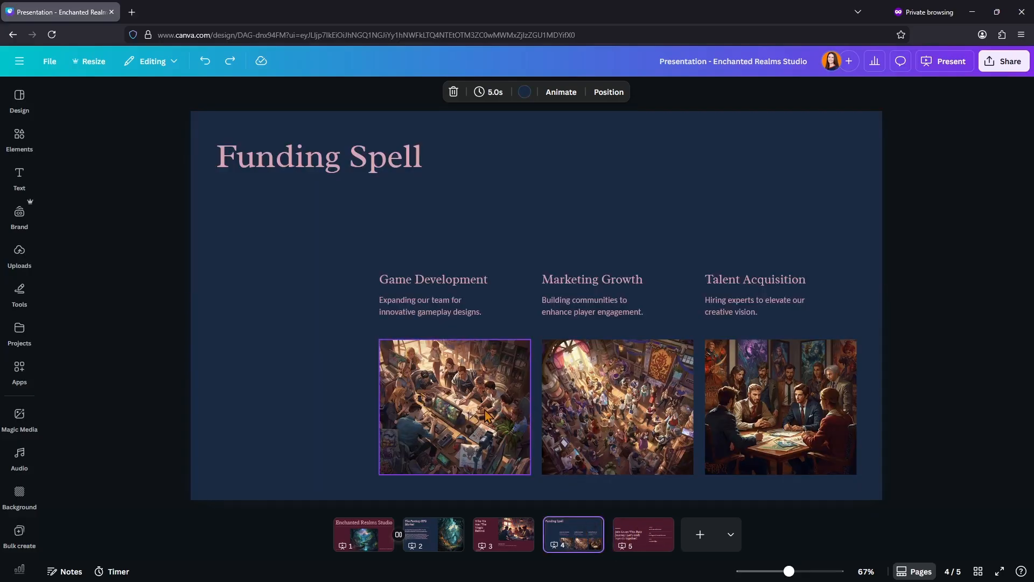
right_click(442, 392)
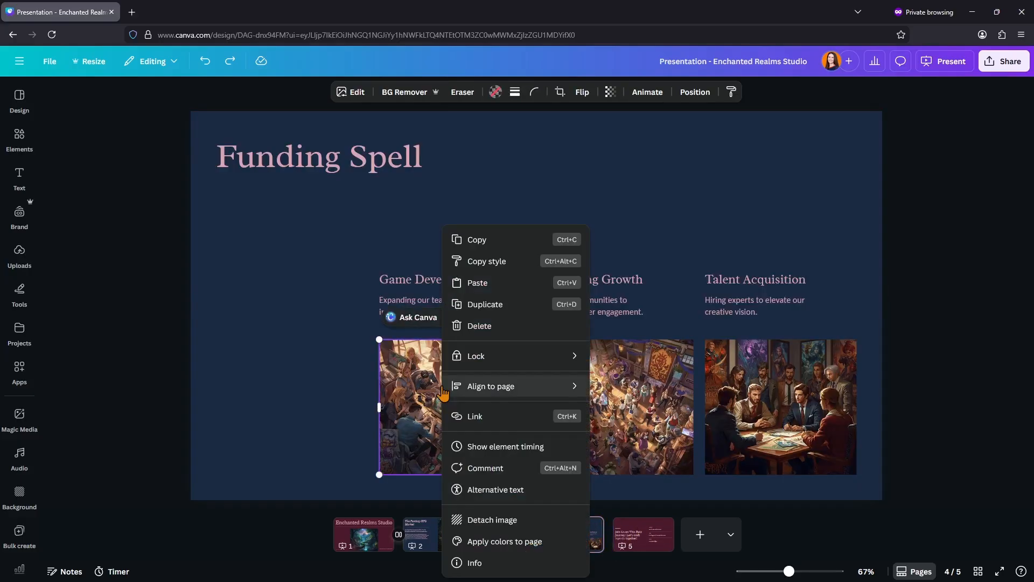
click(493, 518)
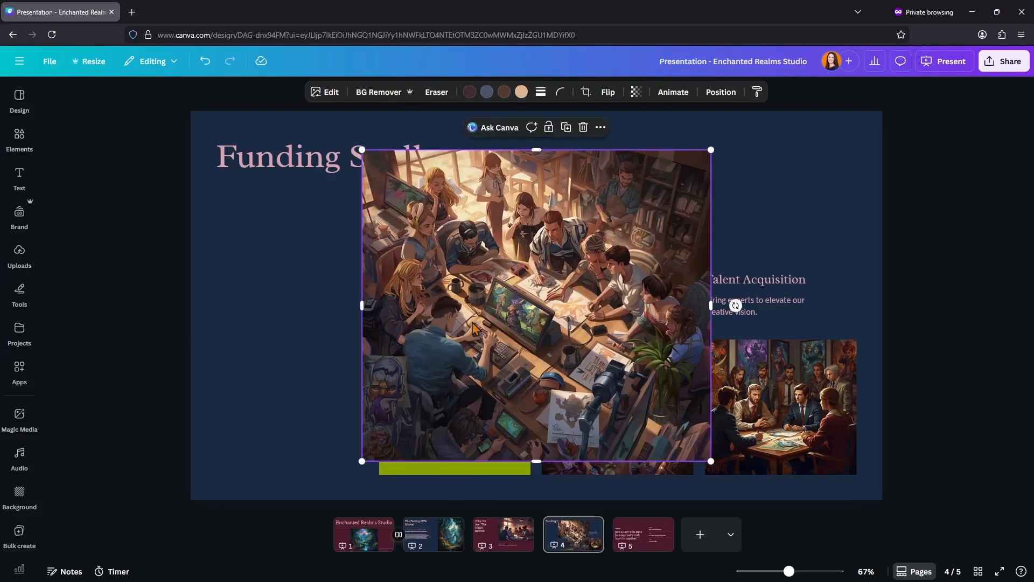
key(Delete)
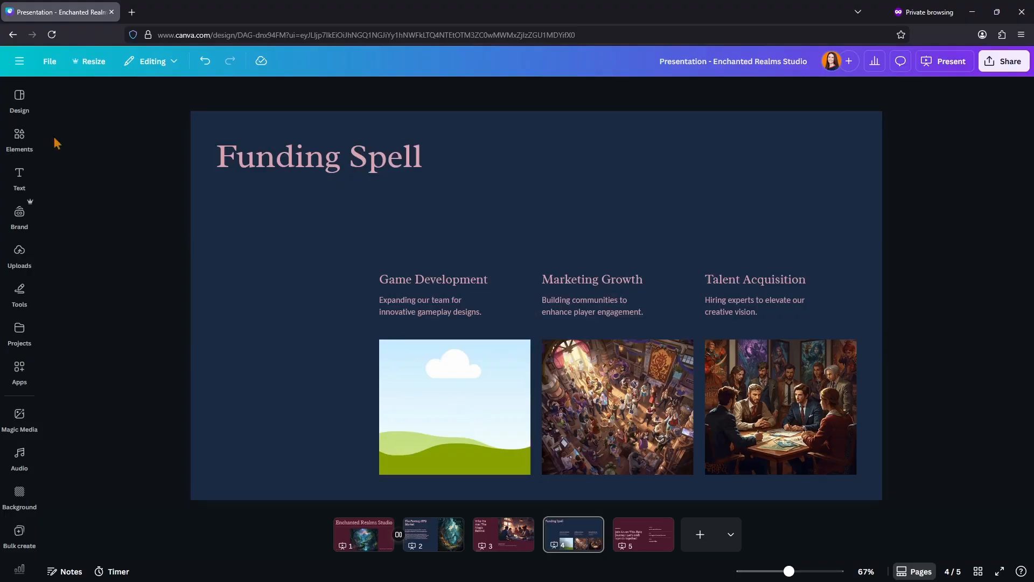
Insert the uploaded pixel-art portrait of the thinking man, crop it smaller, and place it in the empty Game Development frame.
click(19, 178)
click(19, 251)
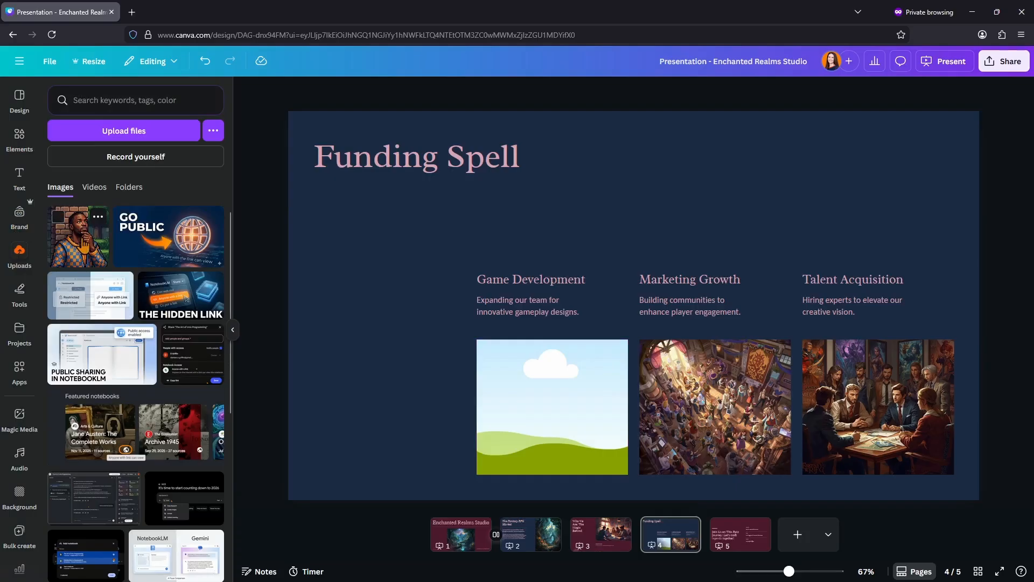
click(81, 240)
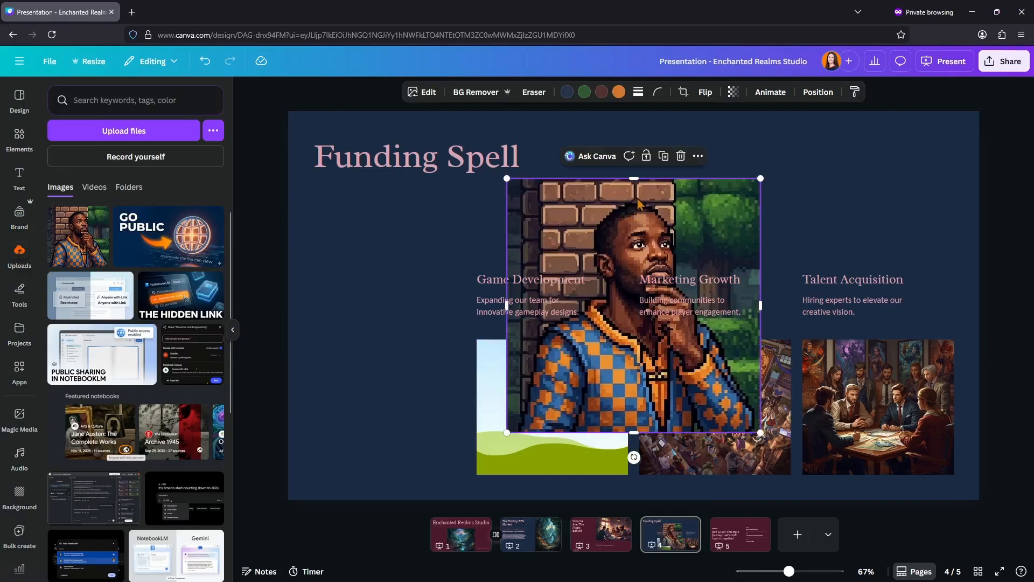
drag(639, 434, 638, 331)
drag(638, 179, 638, 195)
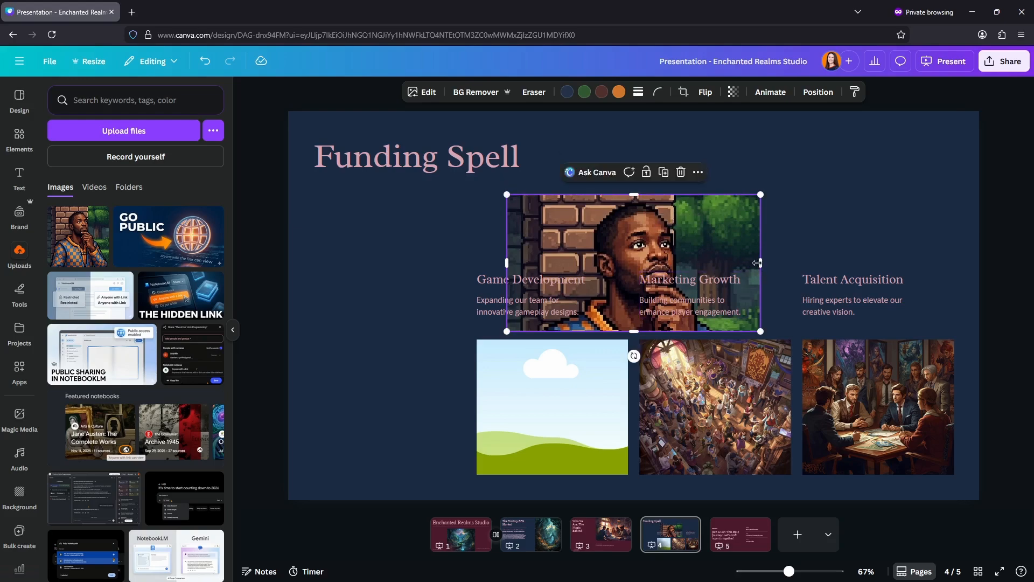
drag(758, 263, 710, 263)
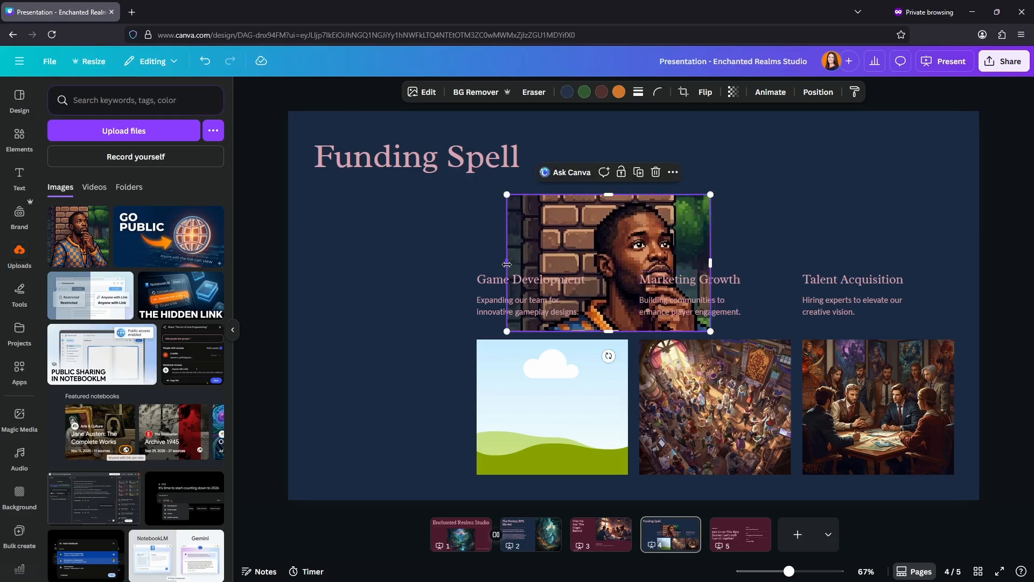
drag(506, 263, 501, 410)
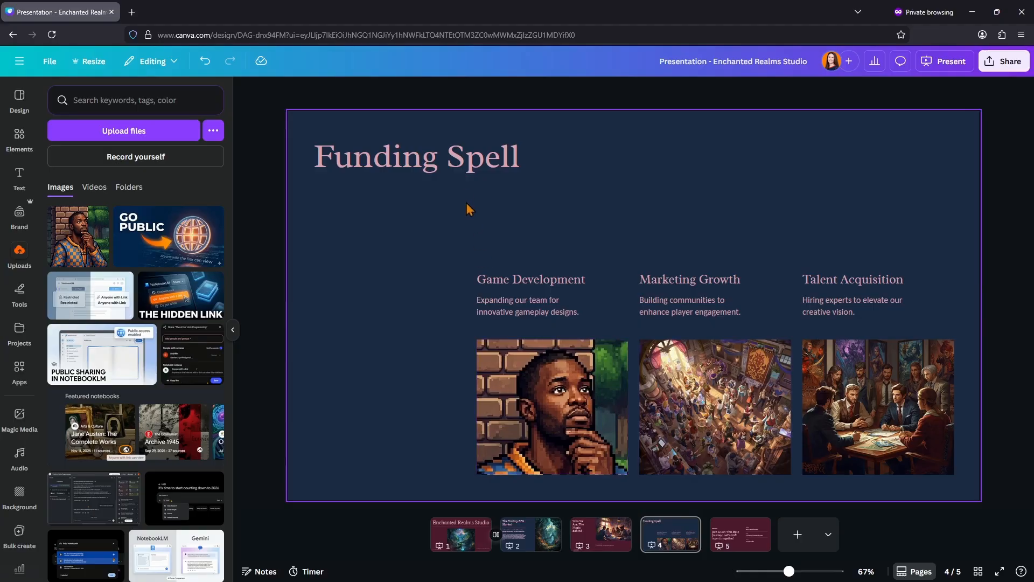
Examine the Funding Spell title's text options and the grouped contact details on page 5, and look through the deck's pages.
click(469, 178)
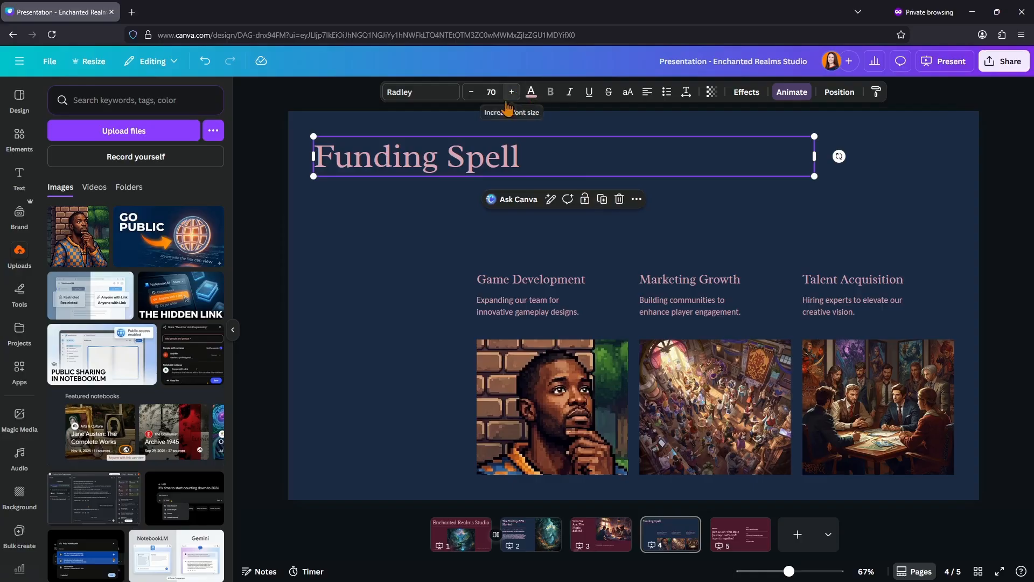
click(596, 264)
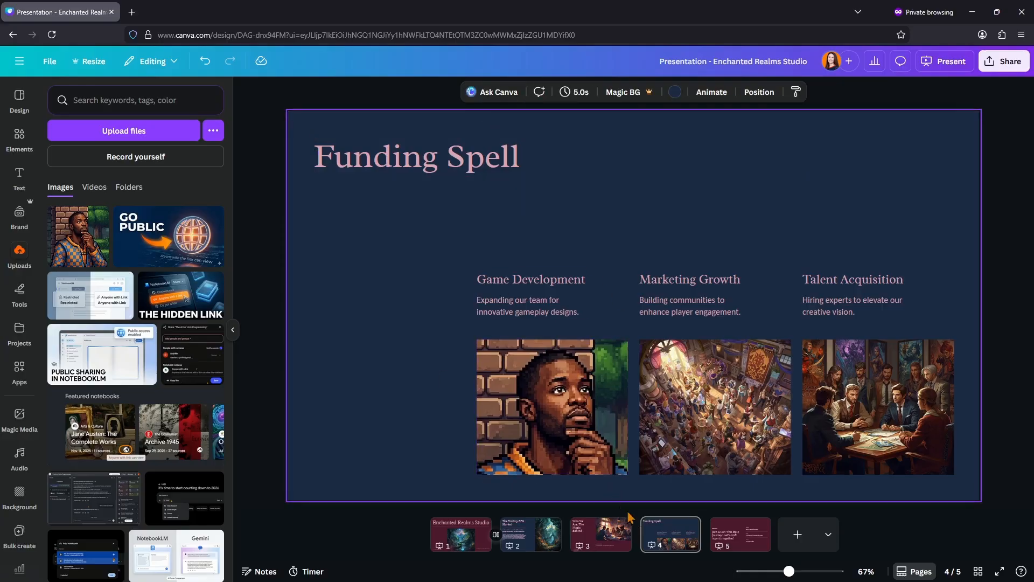
click(742, 544)
click(761, 387)
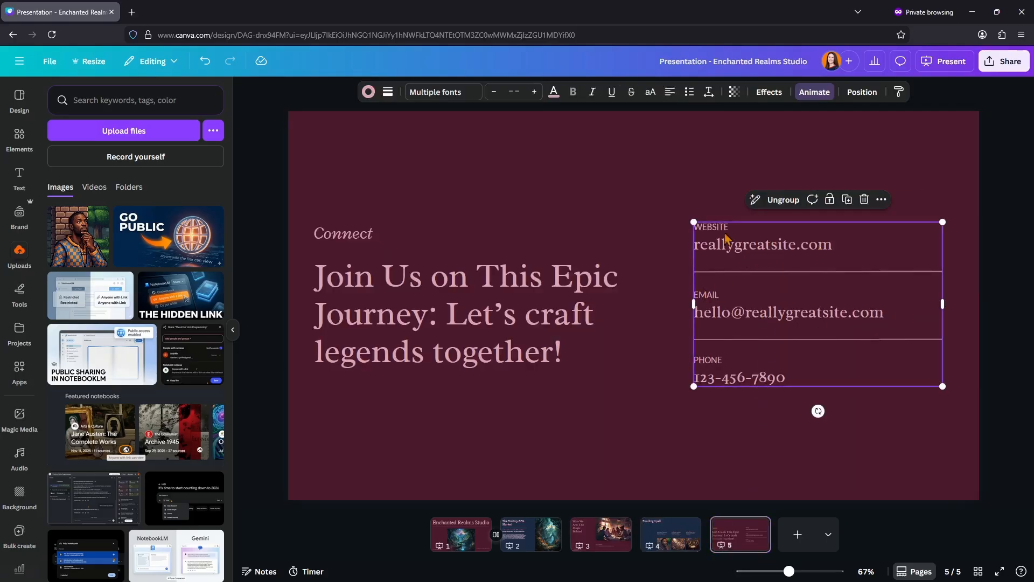
click(473, 538)
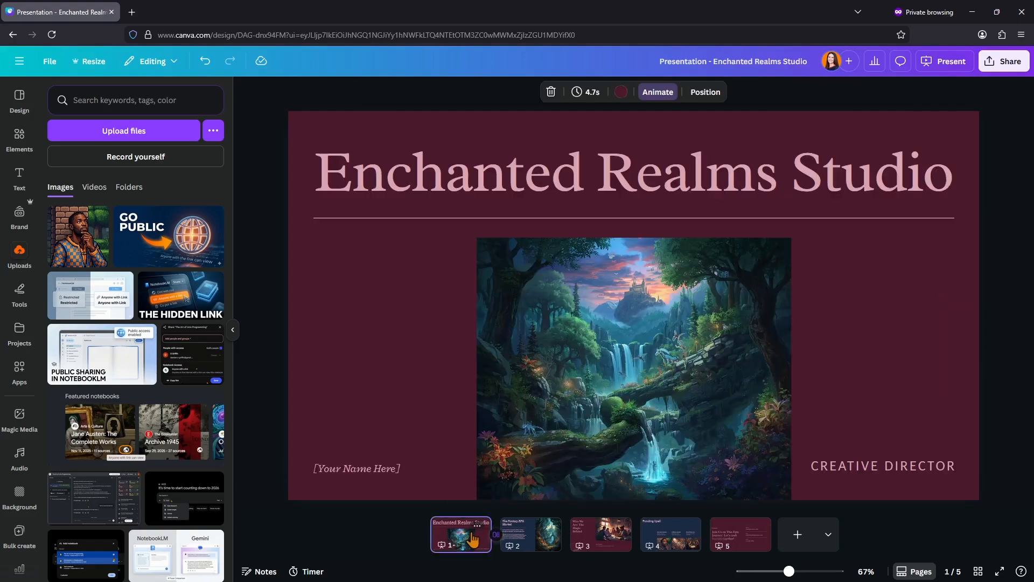
click(545, 536)
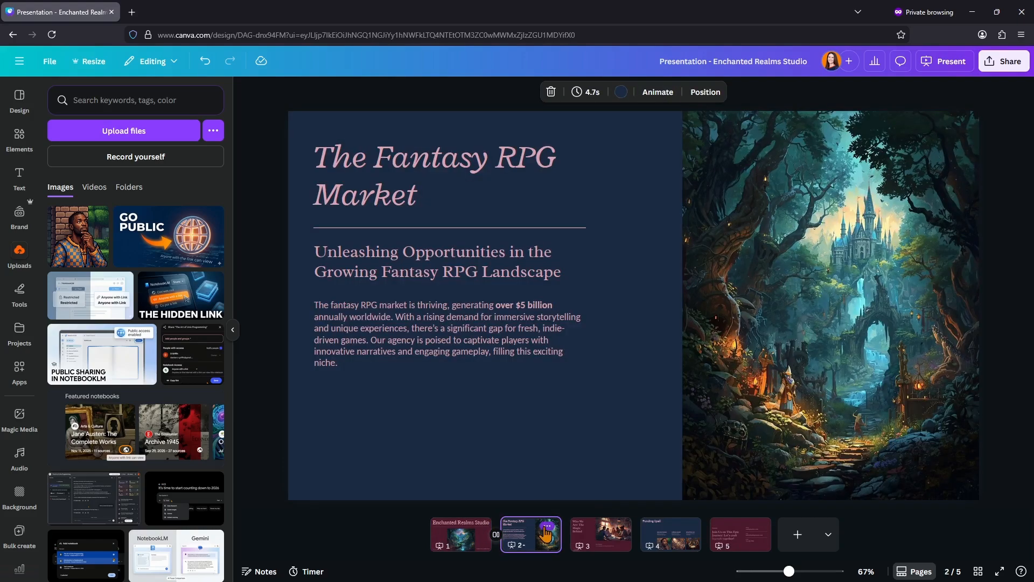
click(591, 537)
click(650, 531)
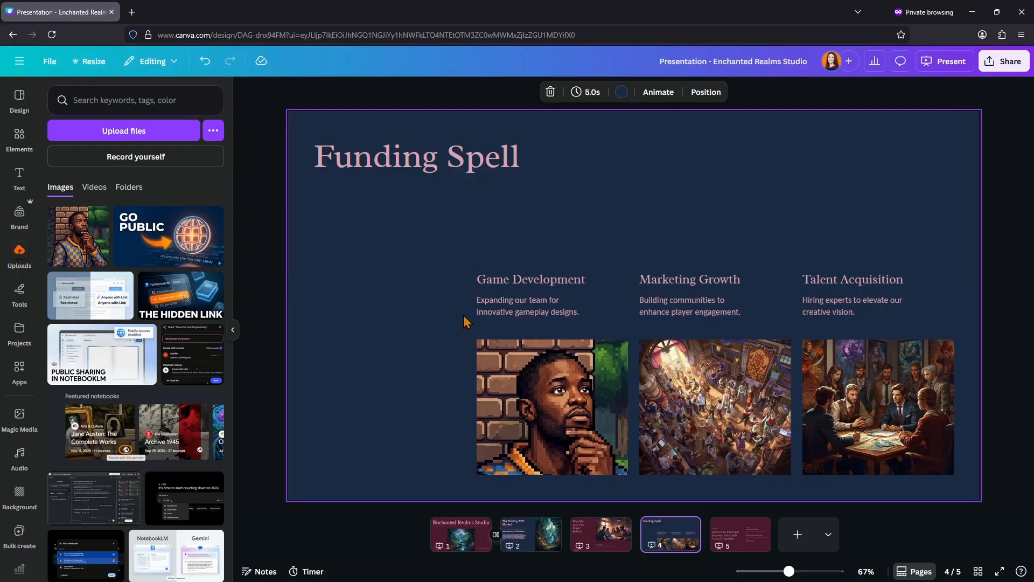
Move the waterfall image on the cover page to the lower-right corner and place the CREATIVE DIRECTOR text to its left.
click(469, 542)
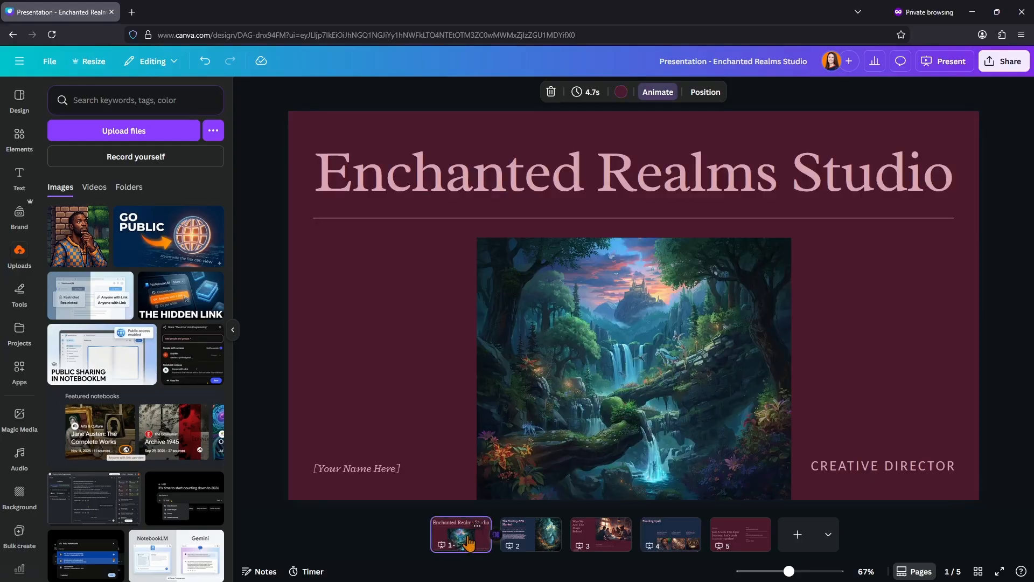
click(656, 323)
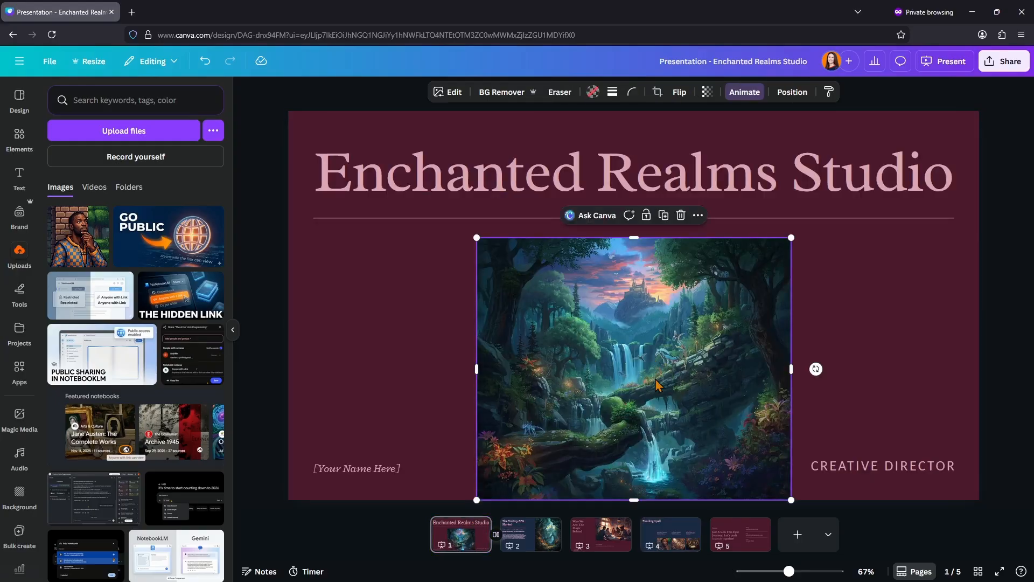
drag(704, 348, 891, 340)
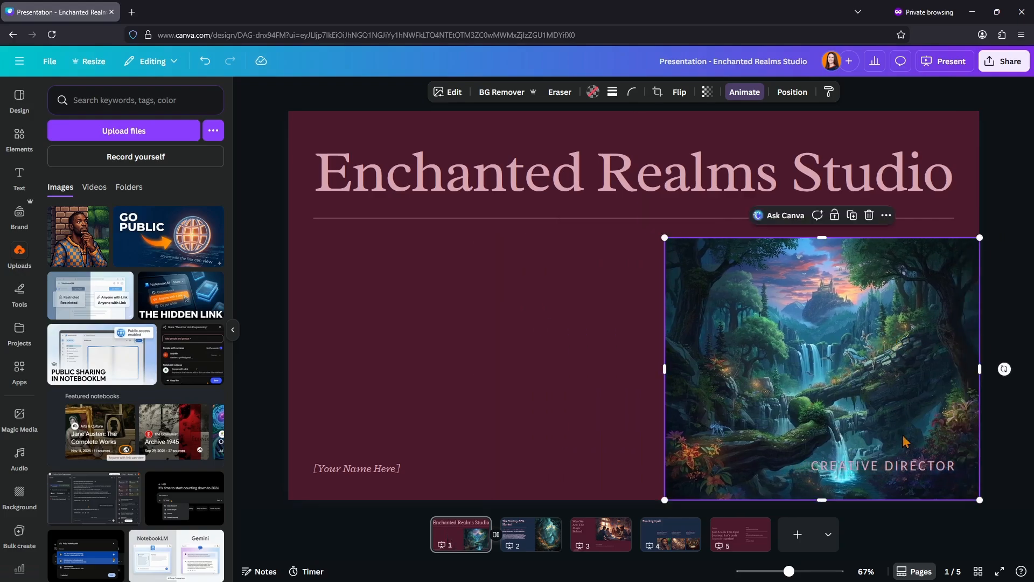
click(910, 466)
drag(907, 467, 580, 463)
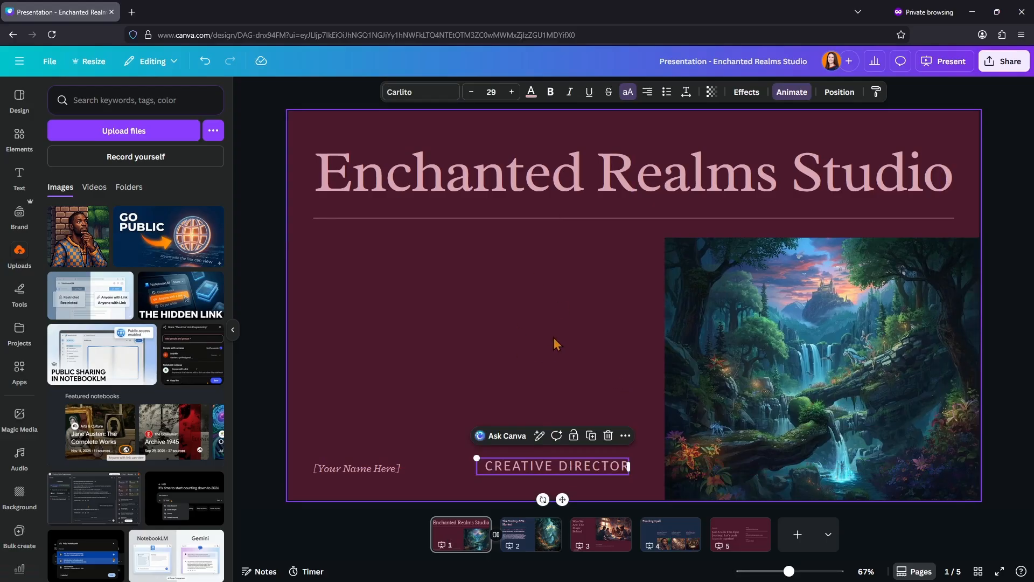
Leave the presentation for the Canva home page and open the Canva AI prompt after a look at the template search.
click(605, 534)
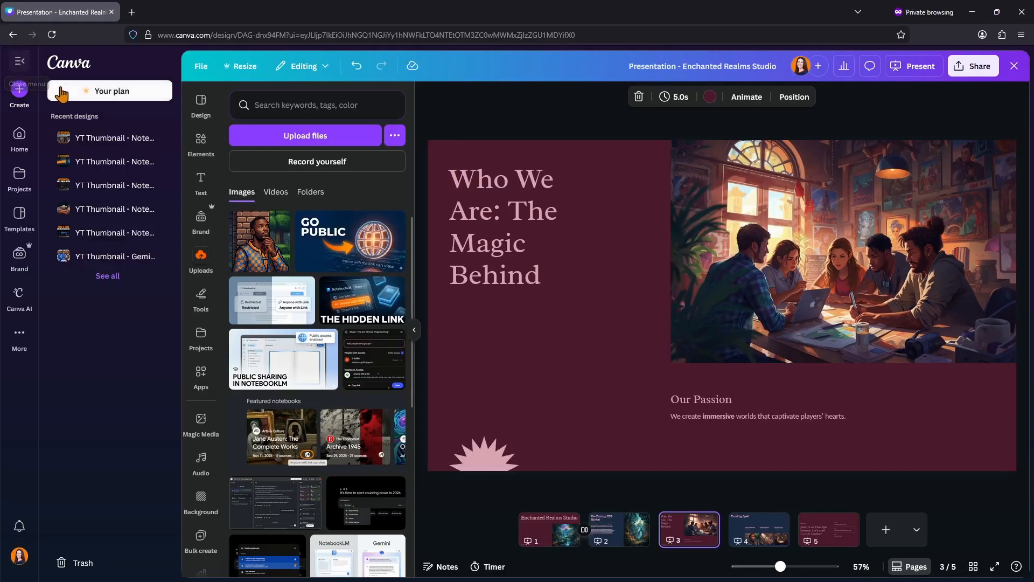
click(20, 135)
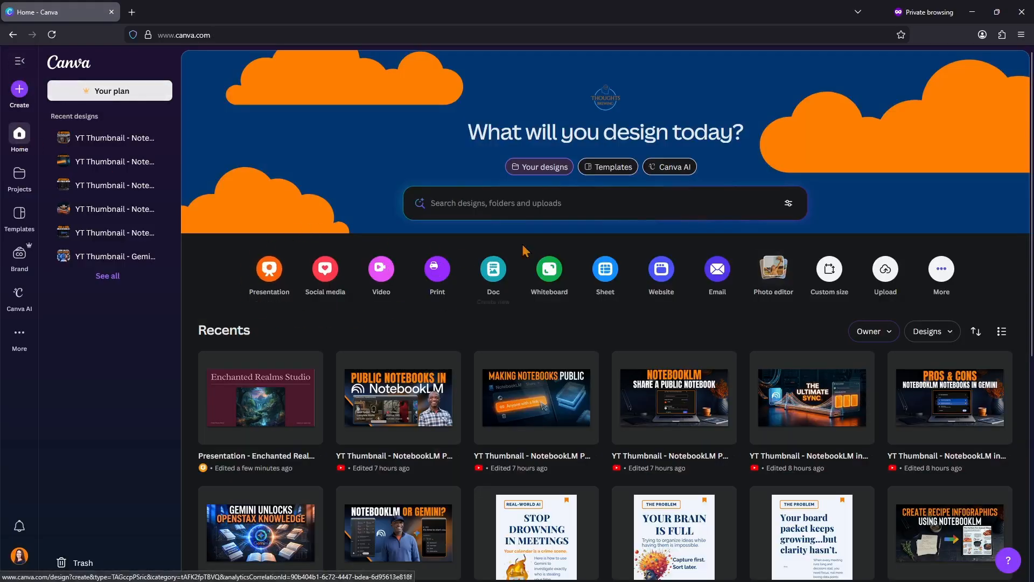
click(668, 171)
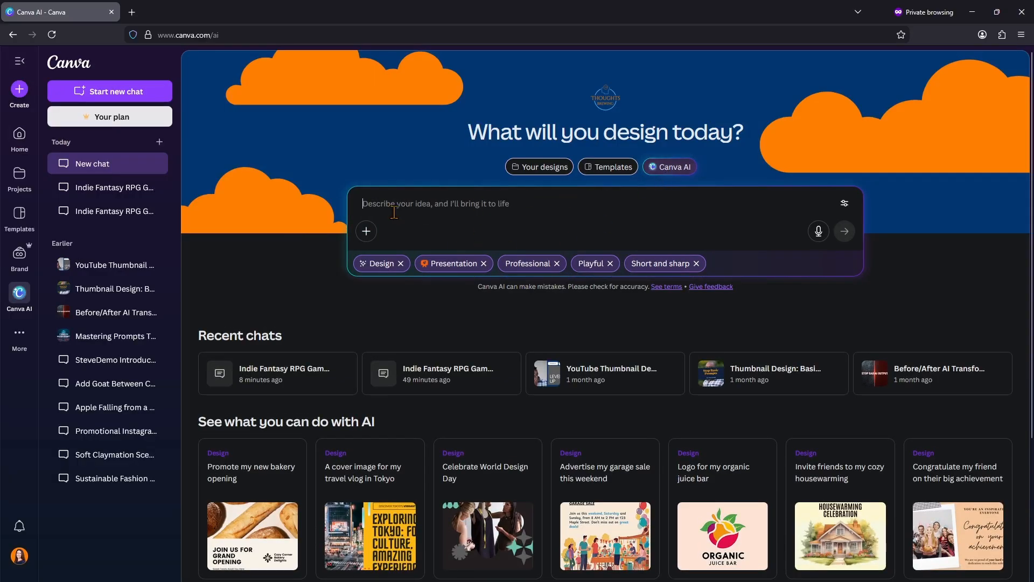
click(613, 169)
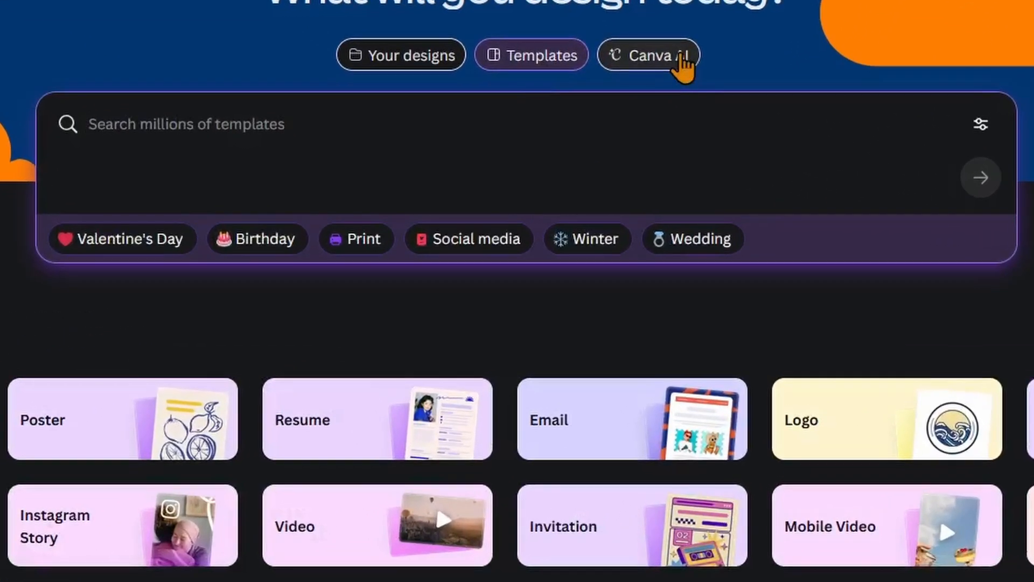
click(683, 63)
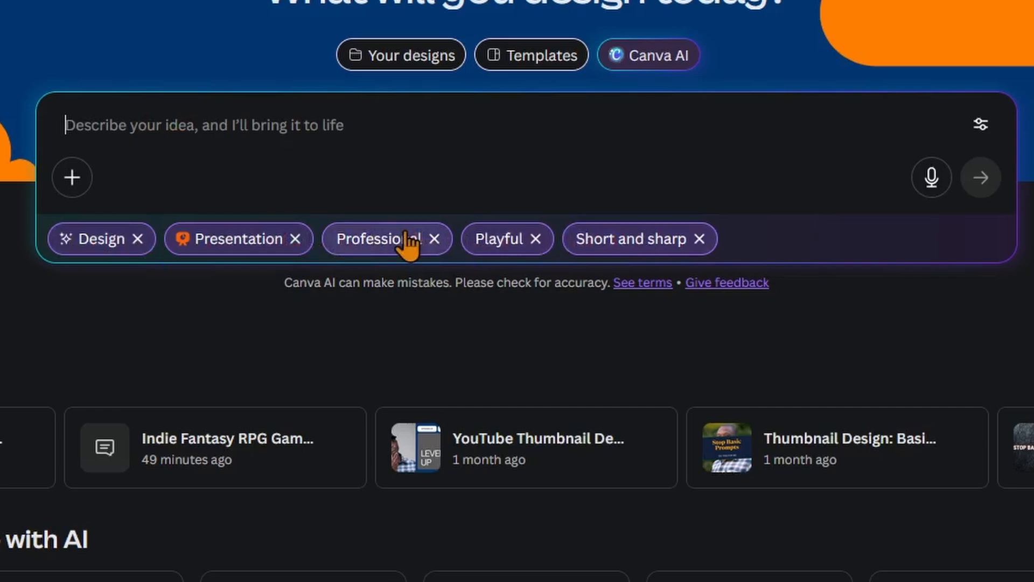
Remove the Professional audience from the Canva AI prompt settings and choose Professional again.
click(434, 239)
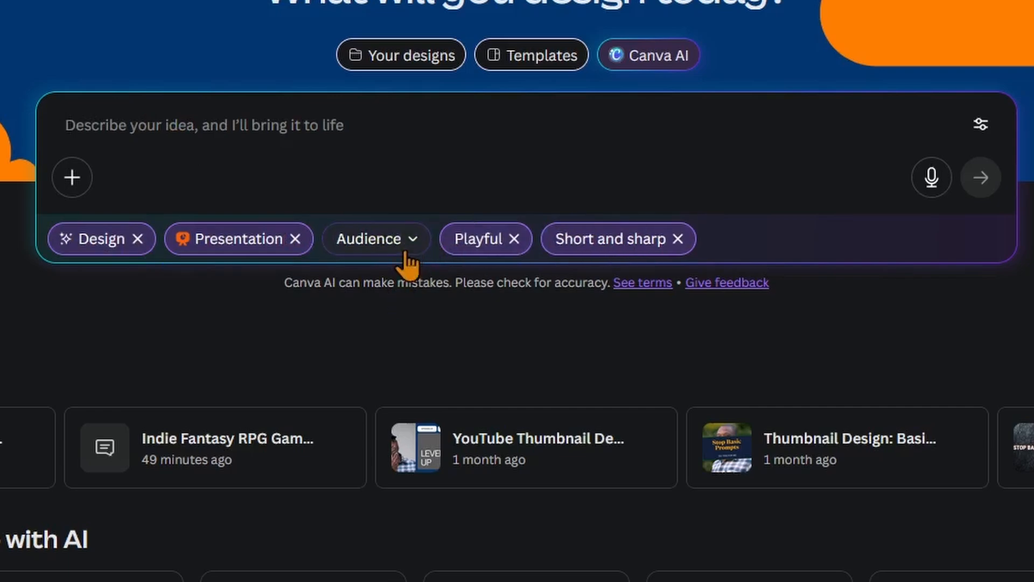
click(405, 248)
click(237, 426)
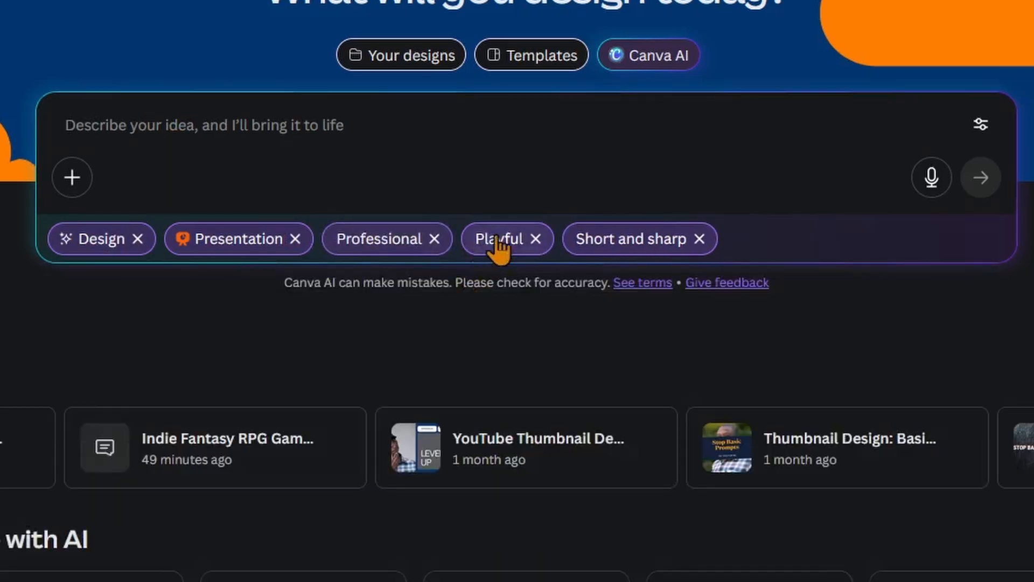
Clear the Playful style and the Short and sharp length from the Canva AI prompt settings, viewing the alternatives for each.
click(536, 239)
click(529, 245)
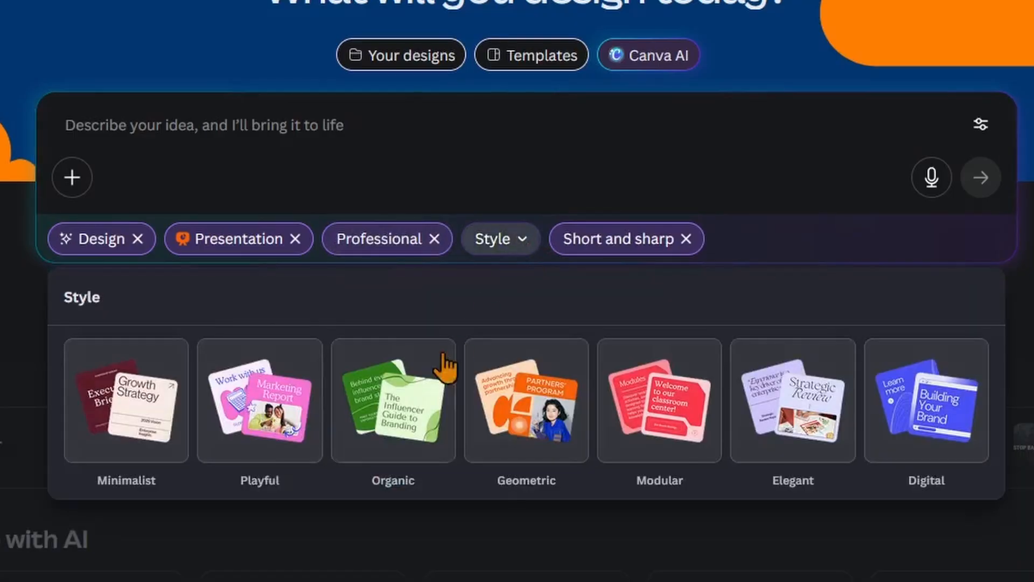
click(533, 237)
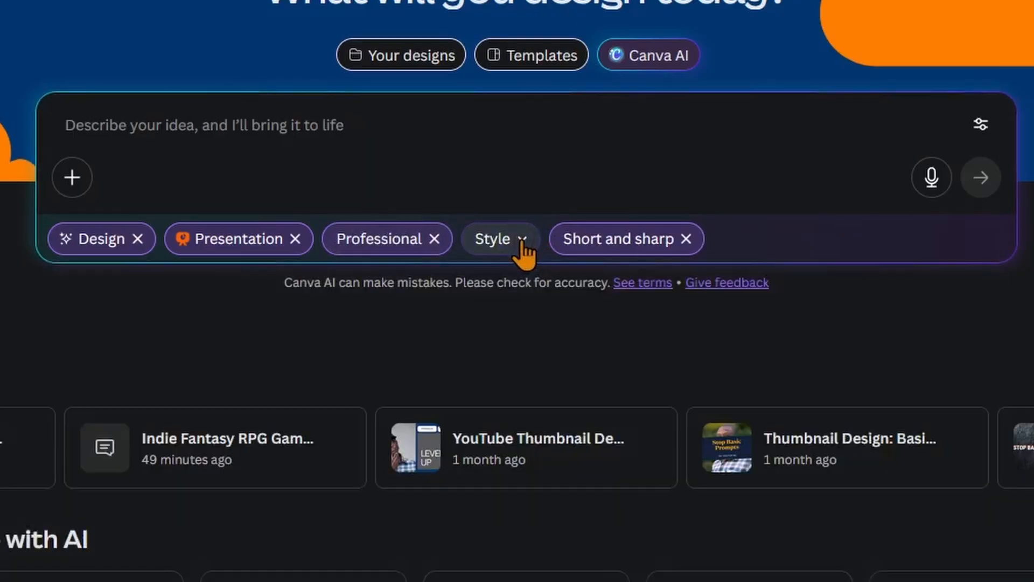
click(682, 240)
click(620, 247)
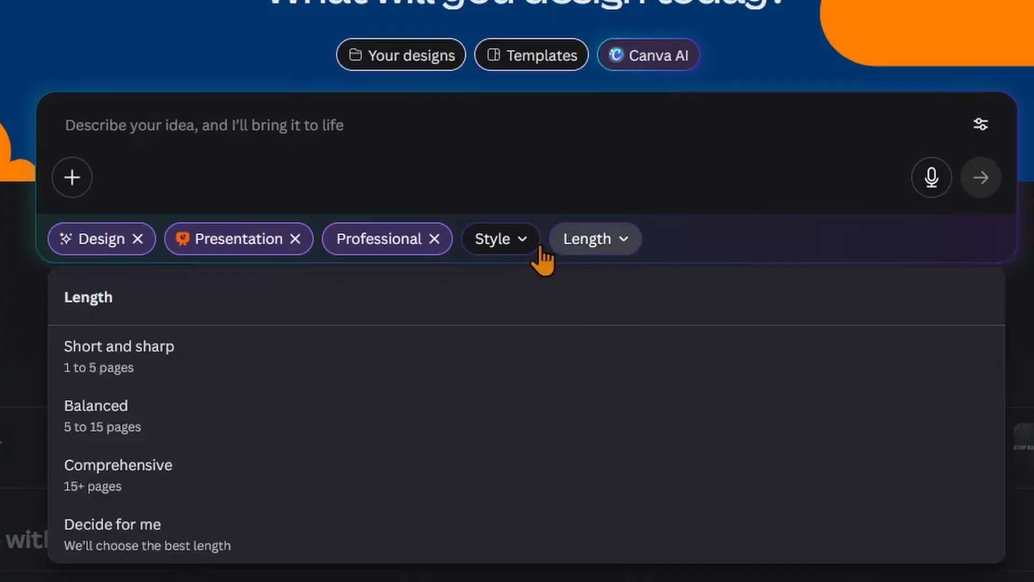
click(356, 134)
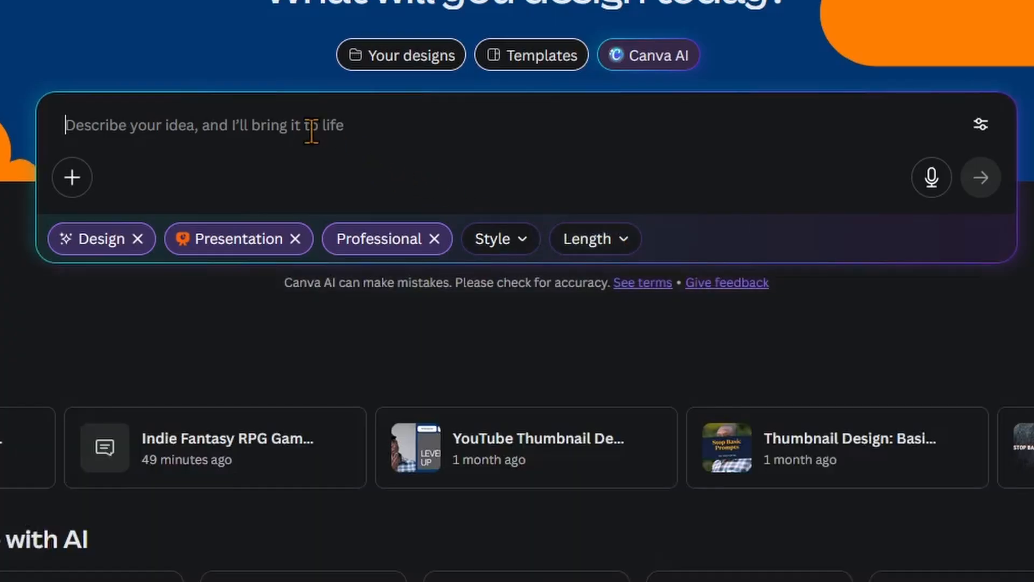